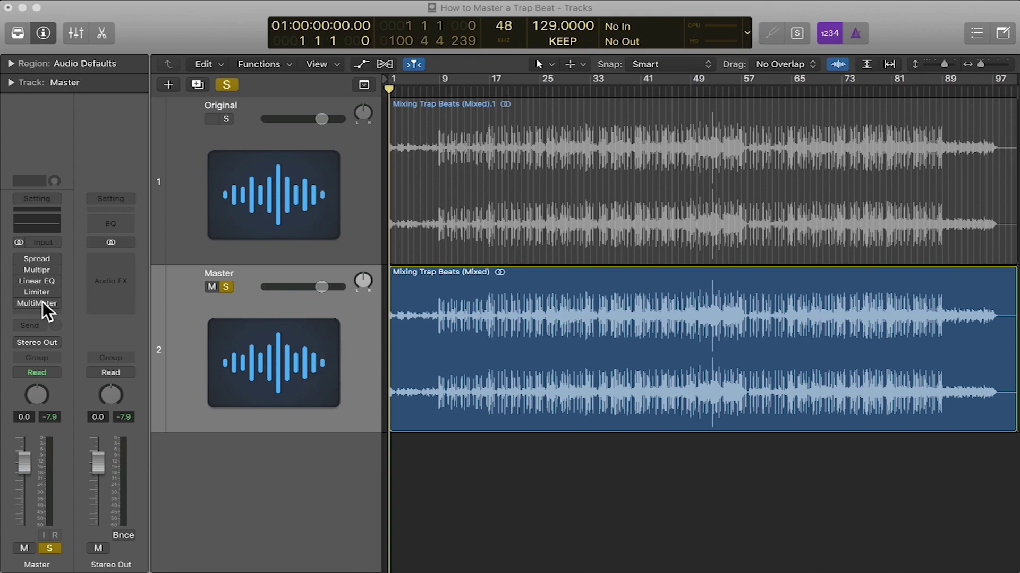
Step: Open the Master track's Stereo Spread and set a 1200–10000 Hz range with 18% lower and 20% upper intensity
left_click(36, 258)
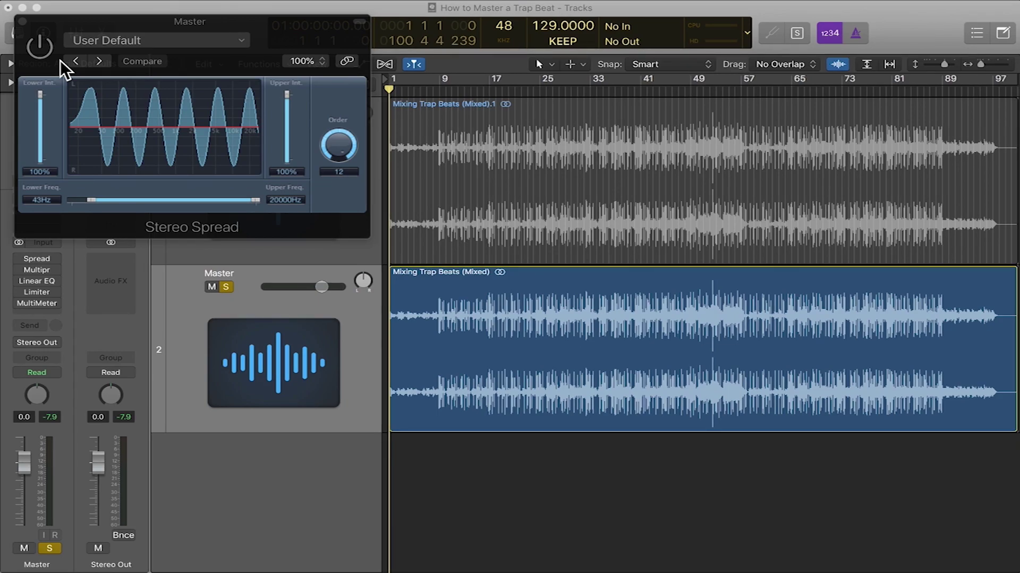
left_click_drag(90, 198, 181, 194)
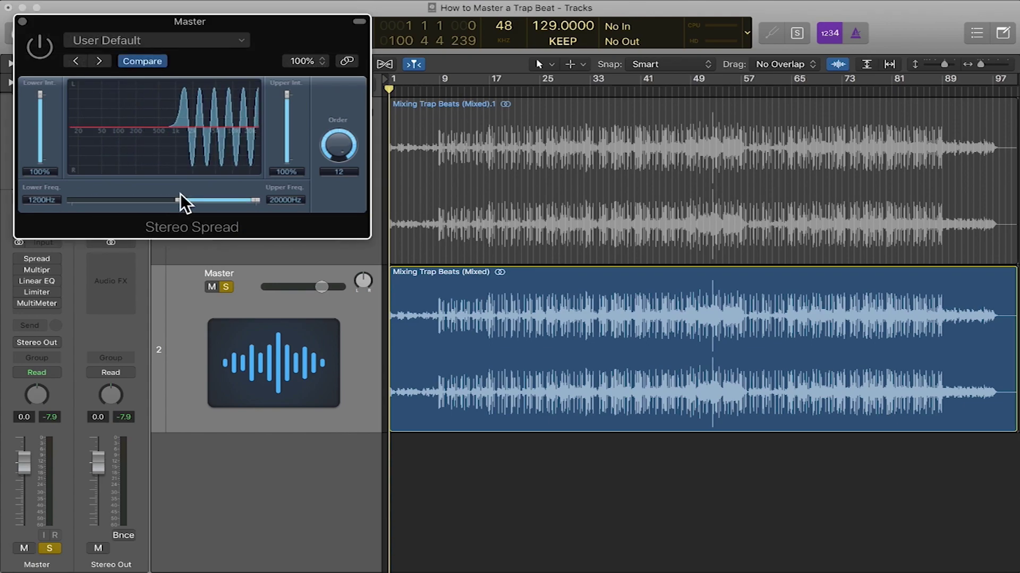
left_click_drag(256, 200, 239, 202)
left_click_drag(282, 93, 288, 118)
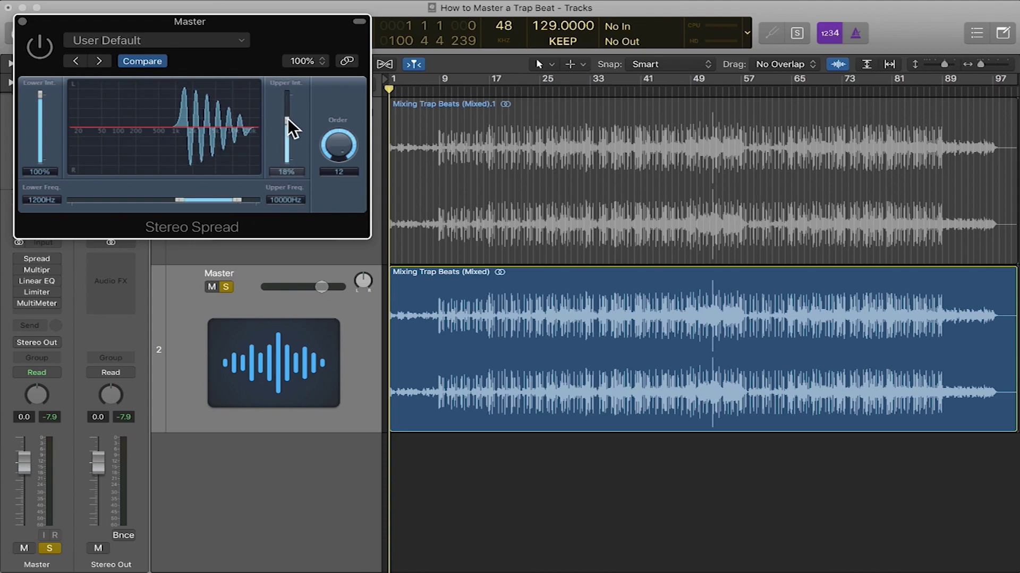
left_click_drag(39, 94, 41, 119)
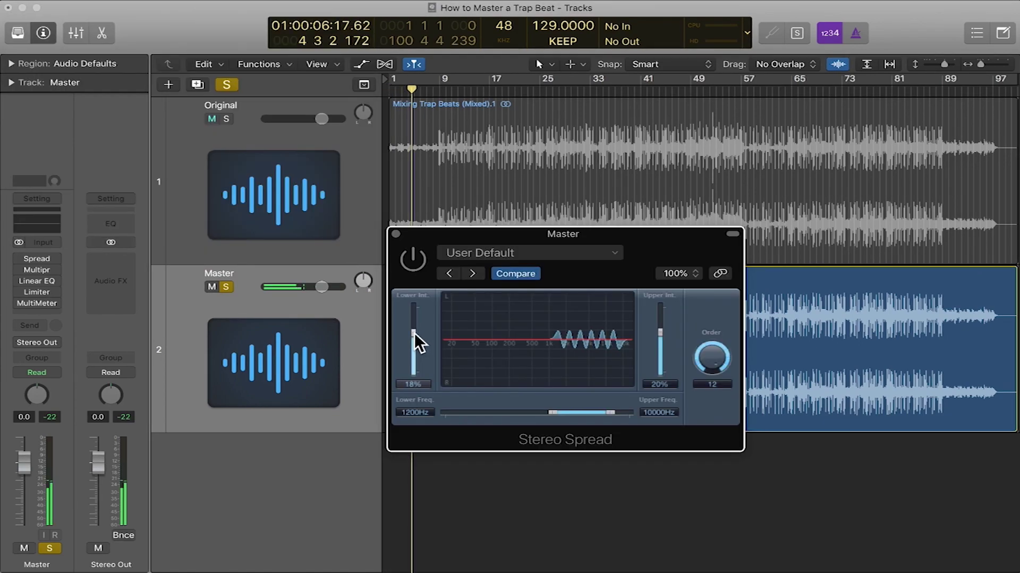
Step: Switch on the Stereo Spread with both intensities raised to 100% and the lower frequency set to 680 Hz
left_click_drag(660, 333, 667, 278)
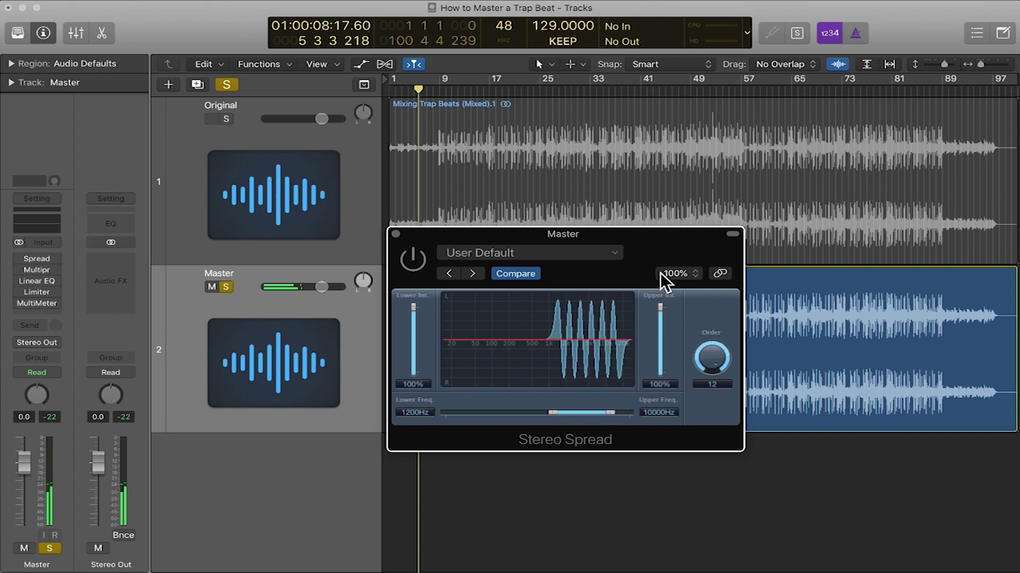
left_click(413, 260)
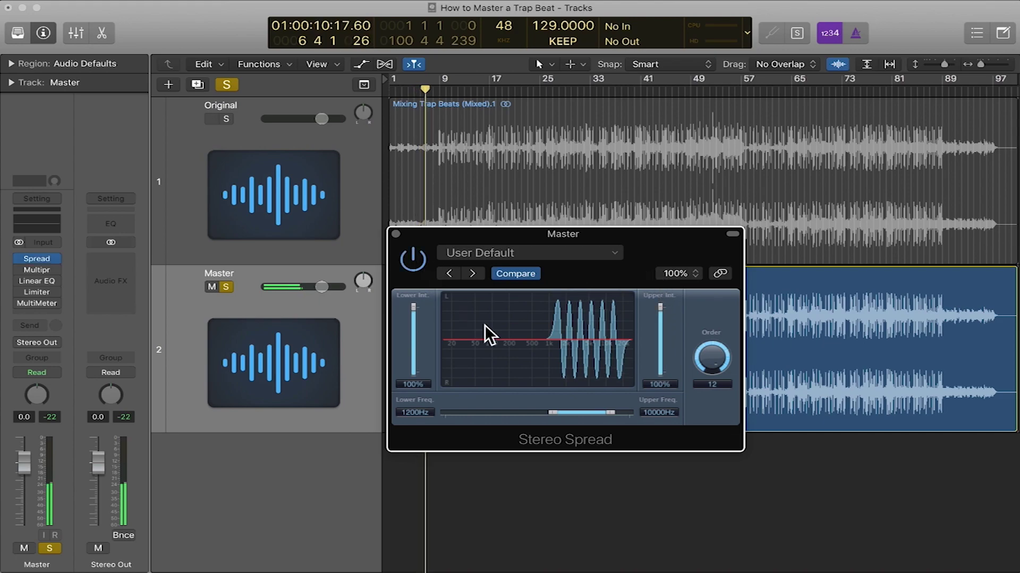
mouse_move(552, 412)
left_mouse_down()
mouse_move(471, 411)
mouse_move(540, 409)
left_mouse_up()
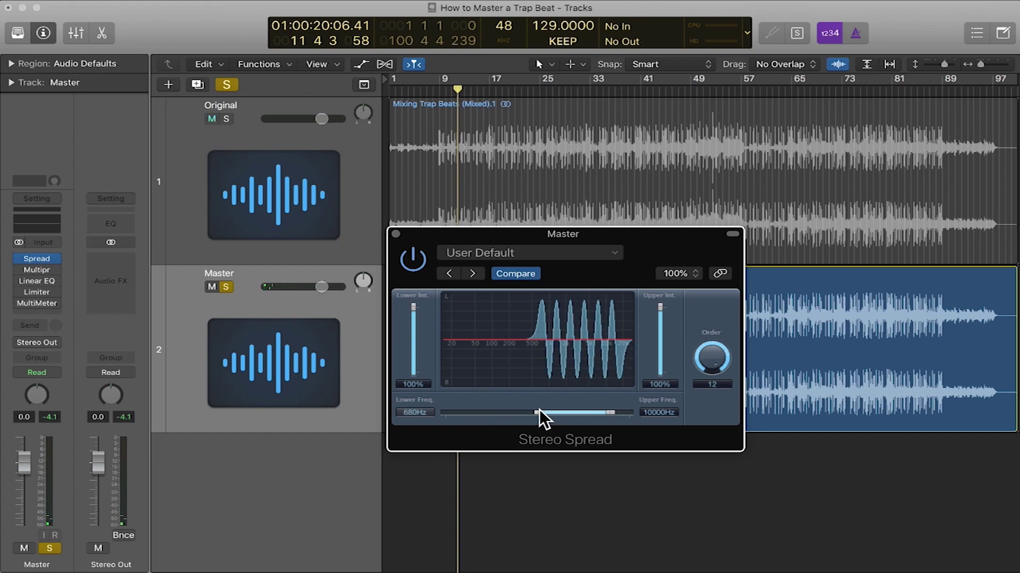
Step: Set the Stereo Spread's lower intensity to 18%, upper intensity to 16% and frequency range to 830–12300 Hz
left_click_drag(414, 320, 417, 349)
left_click_drag(660, 336, 660, 354)
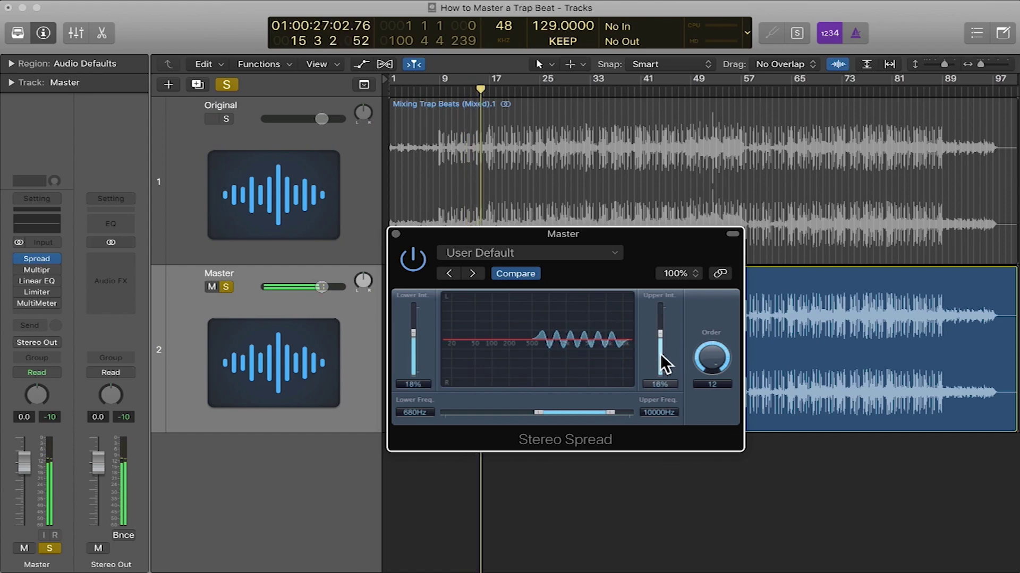
left_click_drag(601, 412, 597, 412)
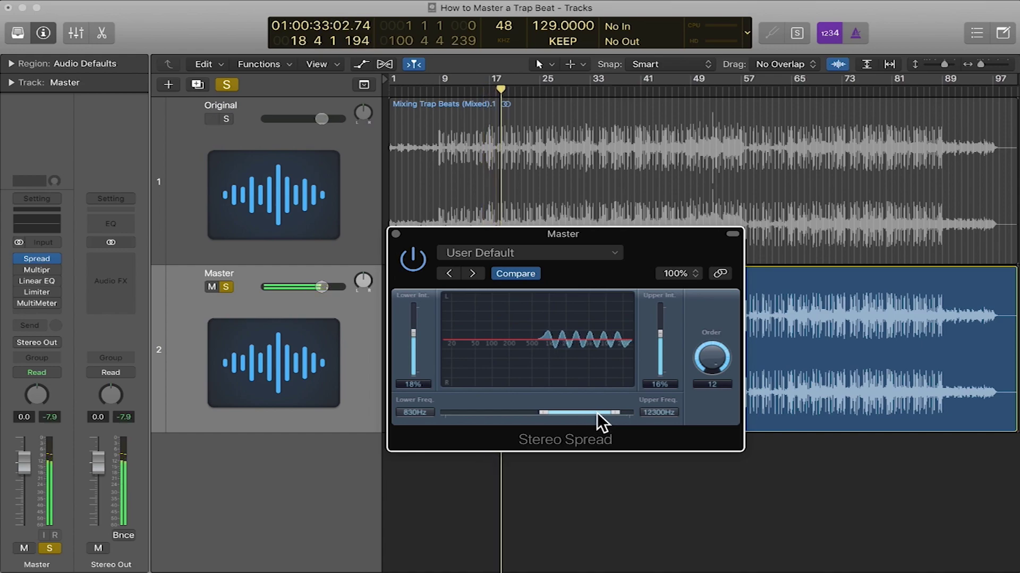
Step: Compare the Master track with Stereo Spread off and on, then stop playback and hide the plug-in window
left_click(413, 261)
left_click(413, 260)
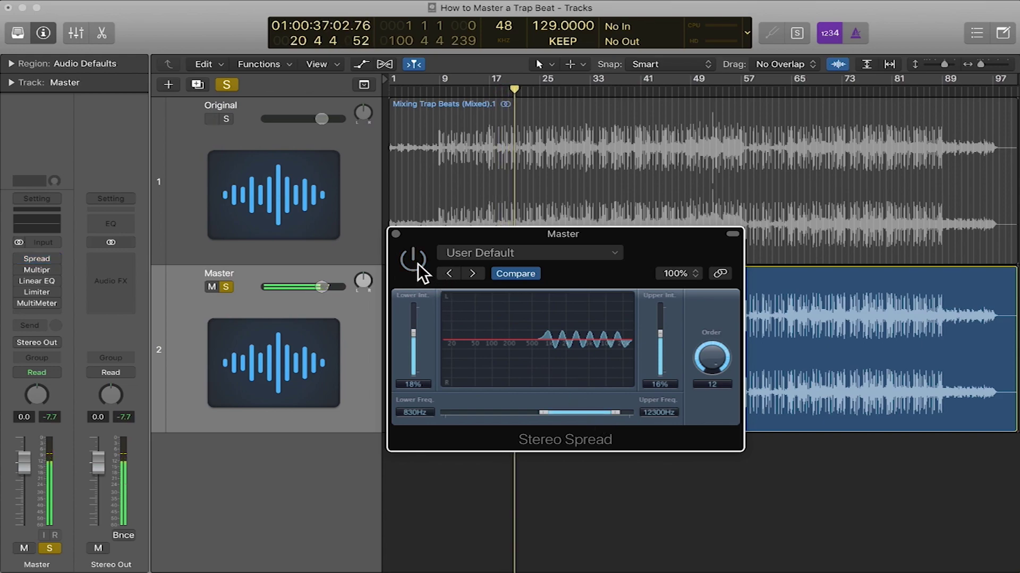
key("space")
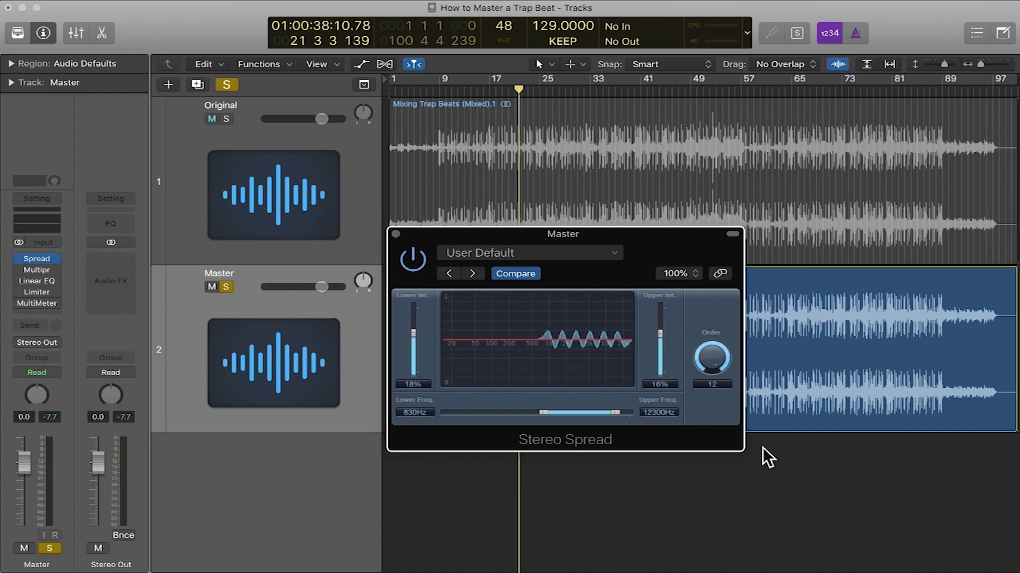
key("v")
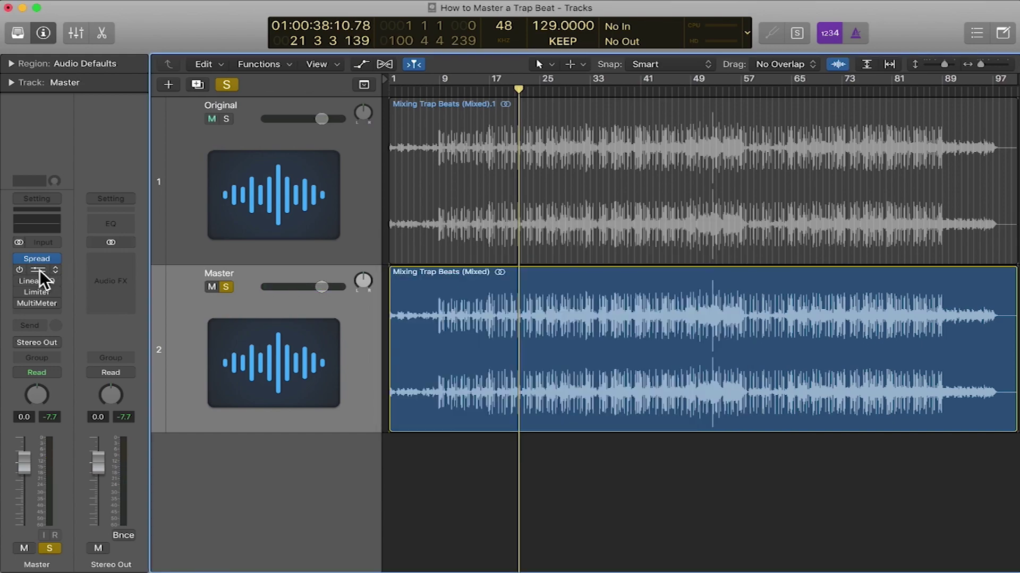
Step: Open and enable the Master track's Multipressor, and solo band 1 during playback with its crossover set to 96 Hz
left_click(38, 271)
left_click(47, 54)
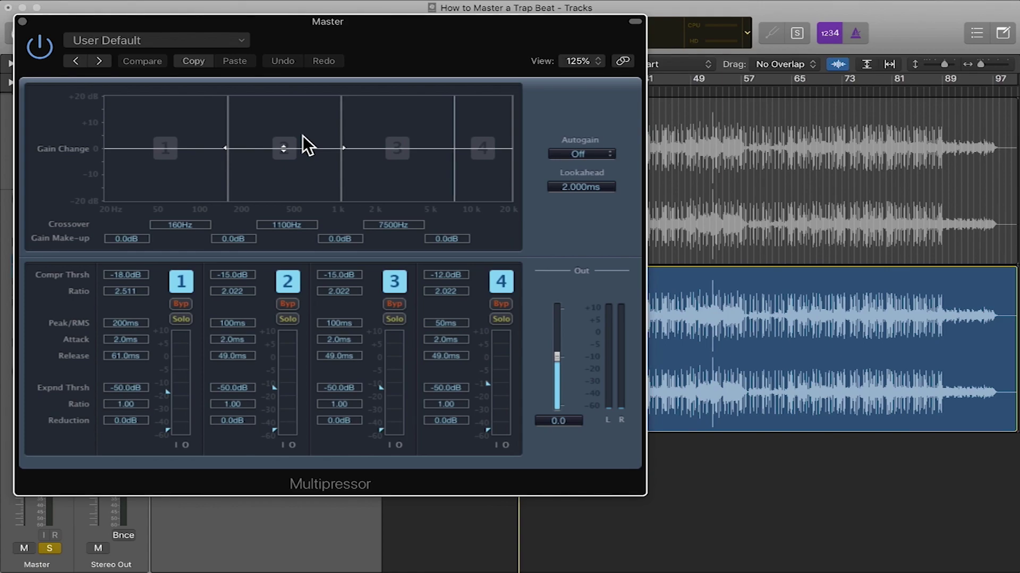
left_click(181, 319)
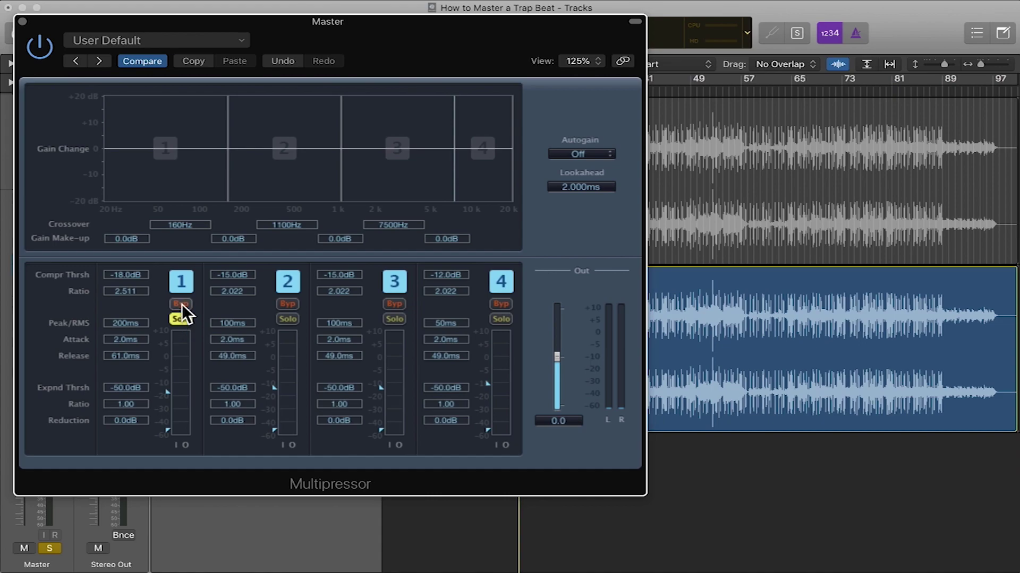
key("space")
left_click_drag(227, 155, 199, 159)
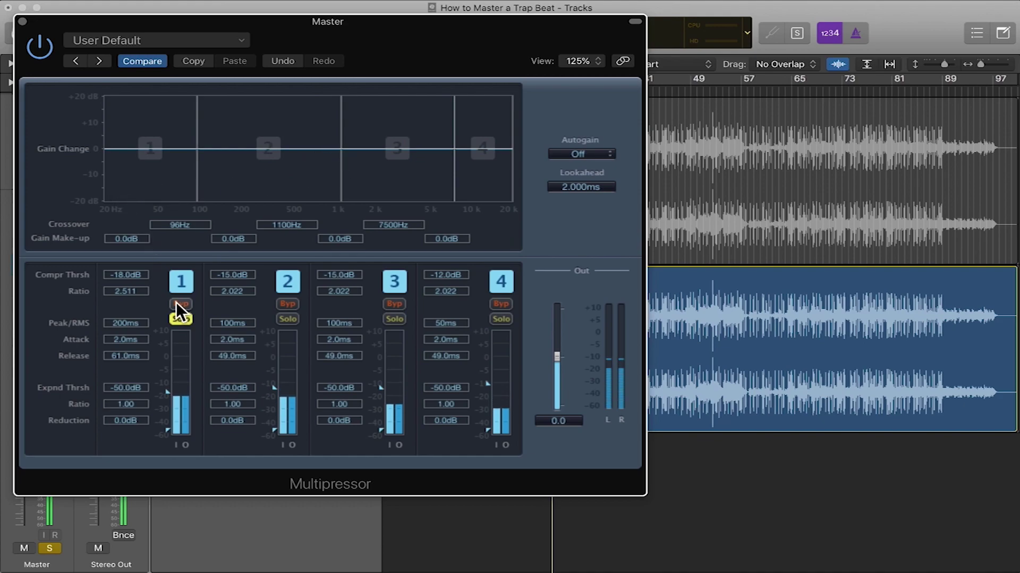
Step: Set band 1's compression threshold to -25 dB and gain make-up to 2.5 dB, comparing it with the band bypassed
left_click_drag(170, 387, 168, 401)
left_click_drag(158, 150, 158, 144)
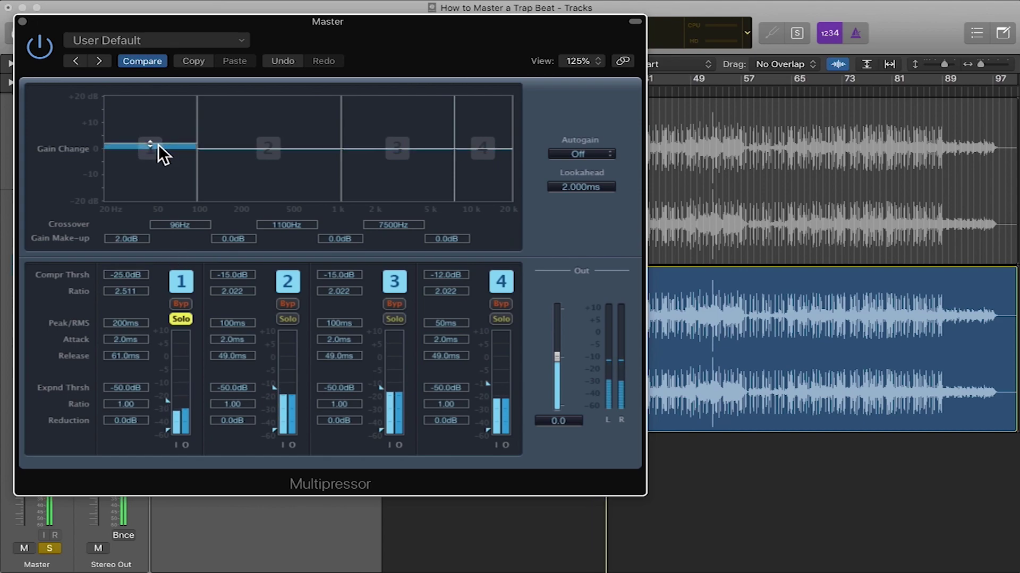
left_click(184, 304)
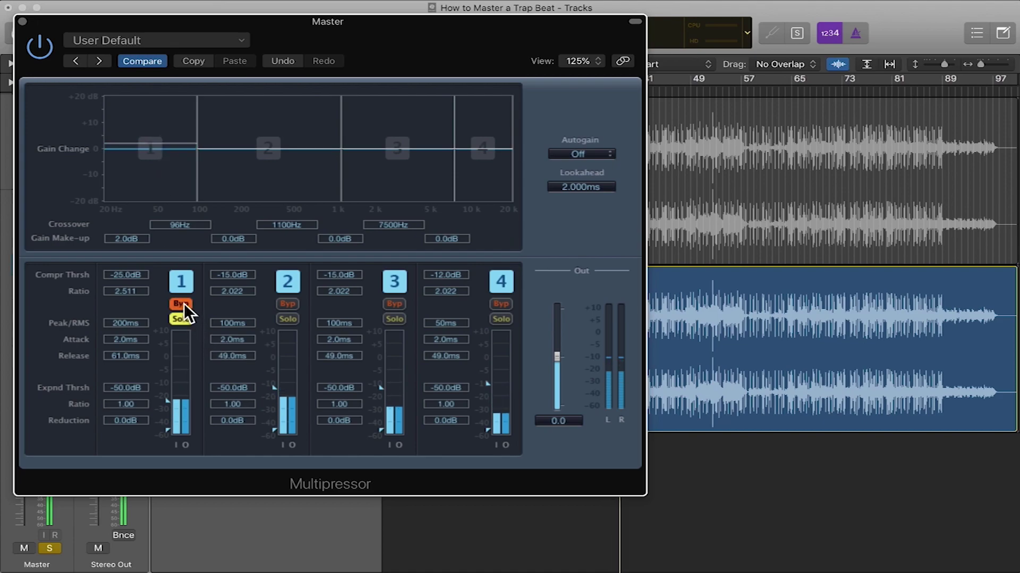
left_click(184, 304)
left_click_drag(165, 141, 165, 139)
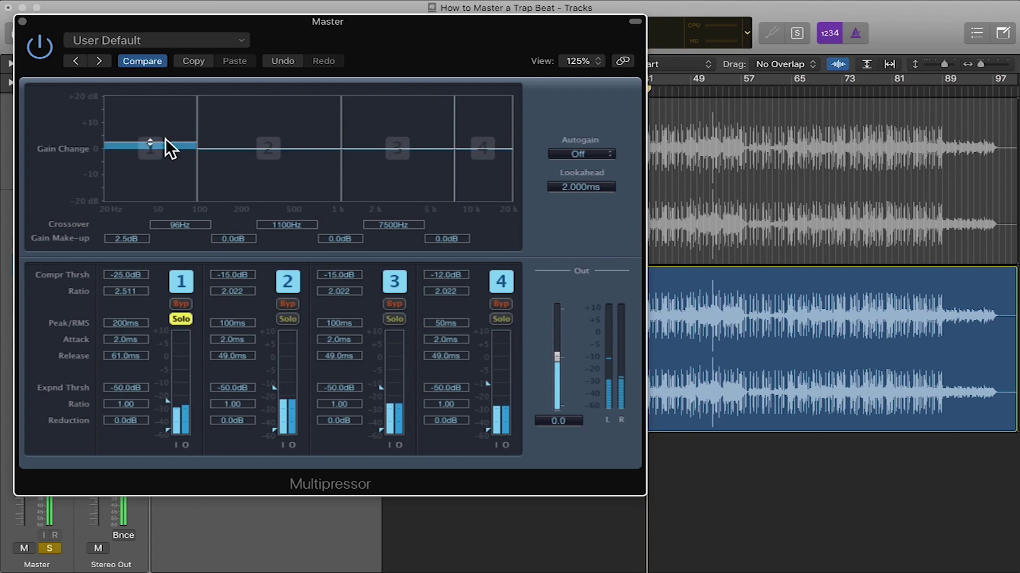
Step: Adjust band 2 in solo to a 580 Hz upper crossover, -23 dB compression threshold and 1.0 dB gain make-up, checking it against bypass
left_click(288, 319)
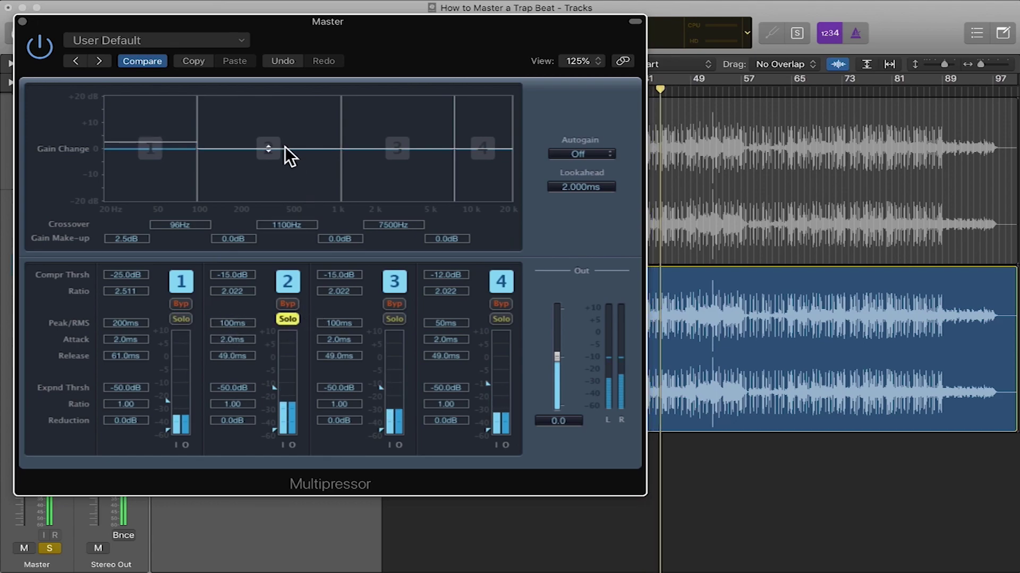
left_click_drag(338, 154, 302, 164)
left_click_drag(274, 389, 276, 394)
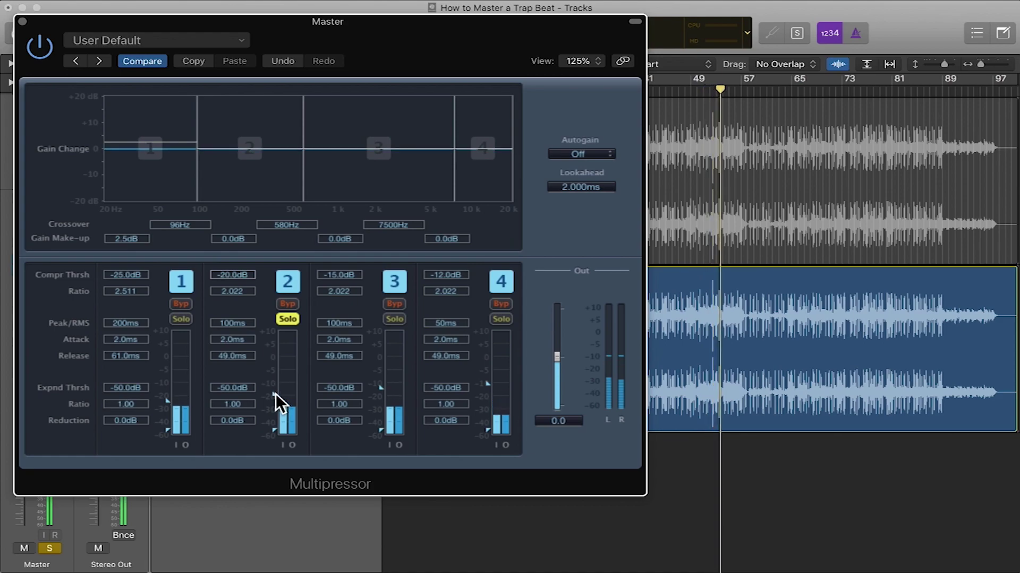
left_click_drag(275, 394, 275, 397)
left_click_drag(250, 156, 256, 144)
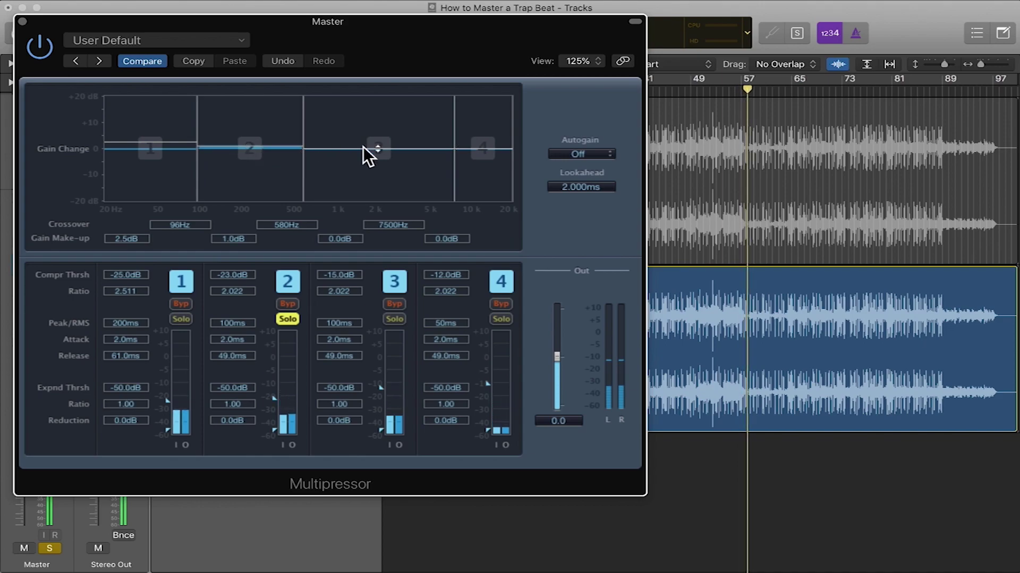
left_click(292, 305)
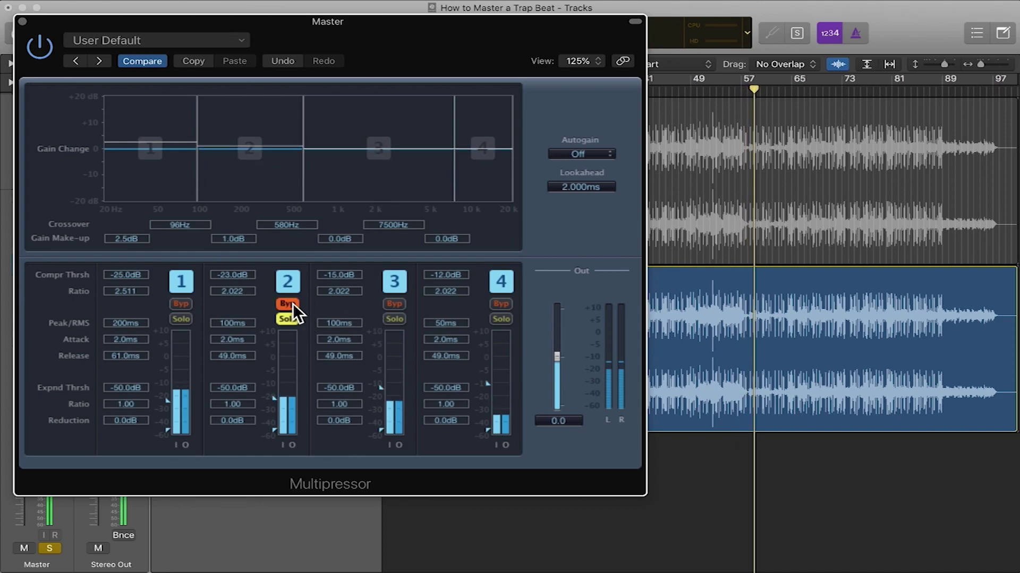
left_click(293, 305)
left_click(291, 319)
Step: Adjust band 3 in solo to a 4200 Hz upper crossover, -27 dB compression threshold and 0.5 dB gain make-up, checking it against bypass
left_click(396, 319)
left_click_drag(452, 151, 419, 167)
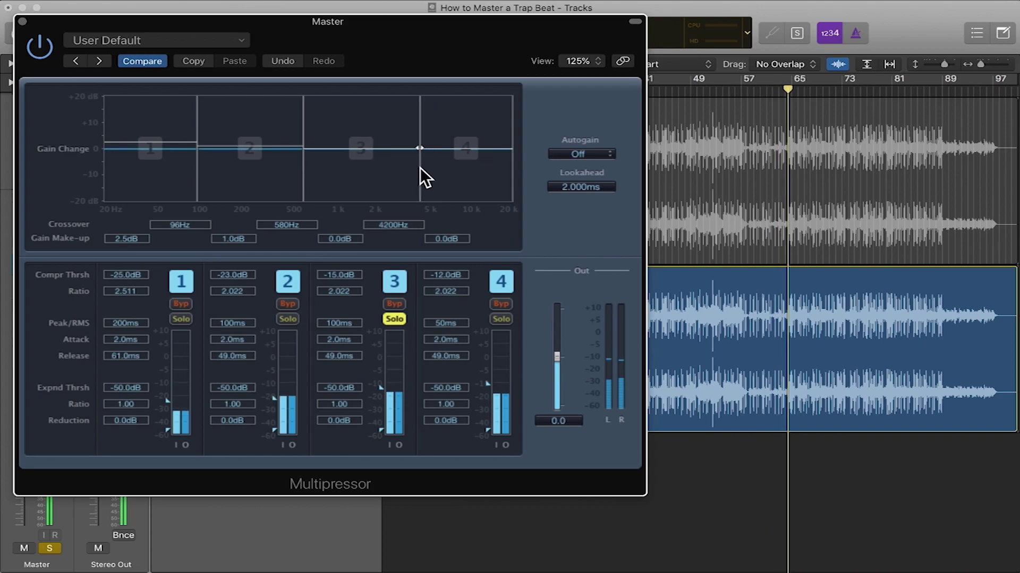
mouse_move(381, 388)
left_mouse_down()
mouse_move(387, 407)
mouse_move(381, 390)
mouse_move(377, 410)
mouse_move(384, 403)
left_mouse_up()
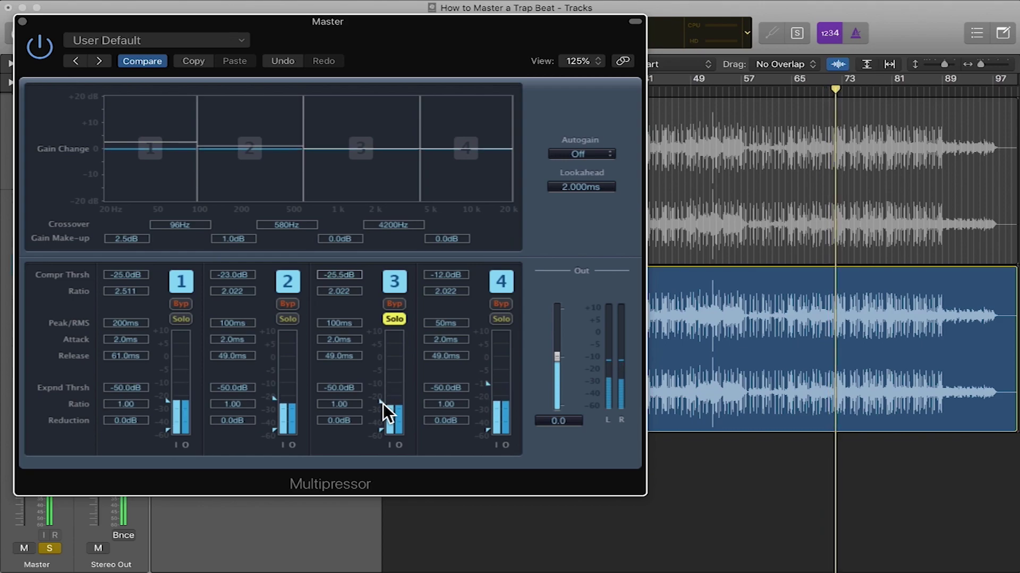
left_click_drag(384, 404, 383, 403)
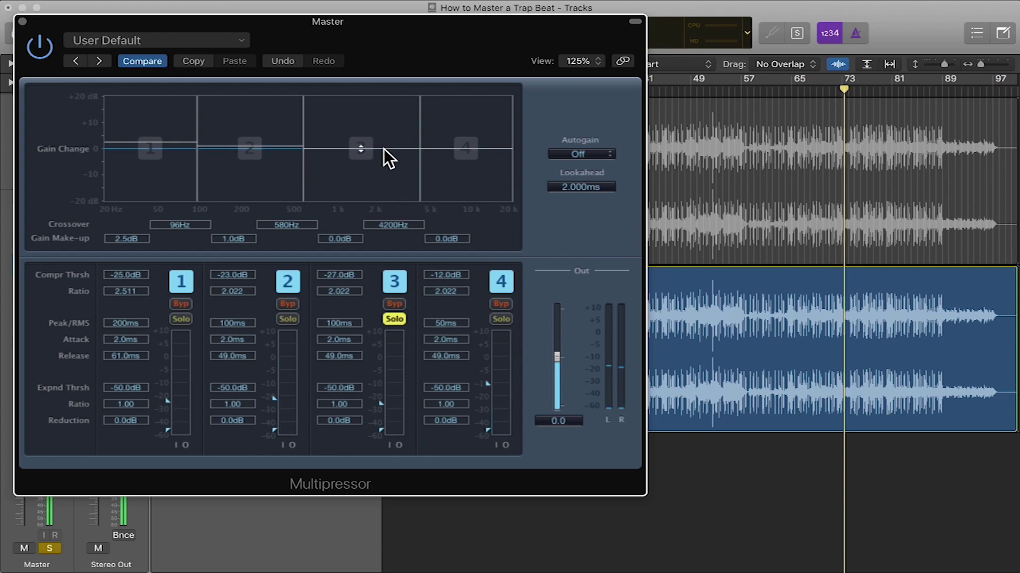
left_click_drag(384, 149, 383, 148)
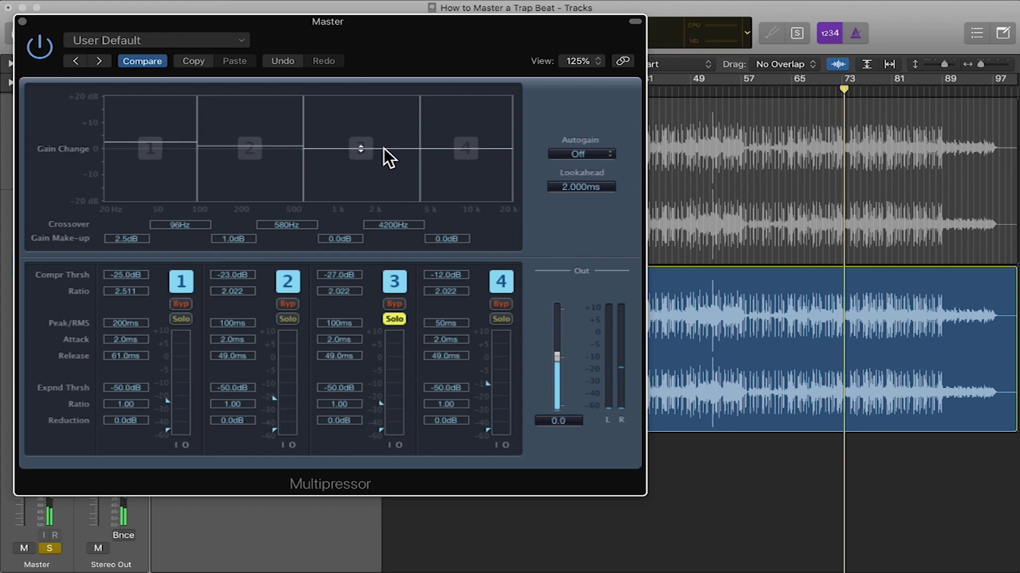
left_click(394, 304)
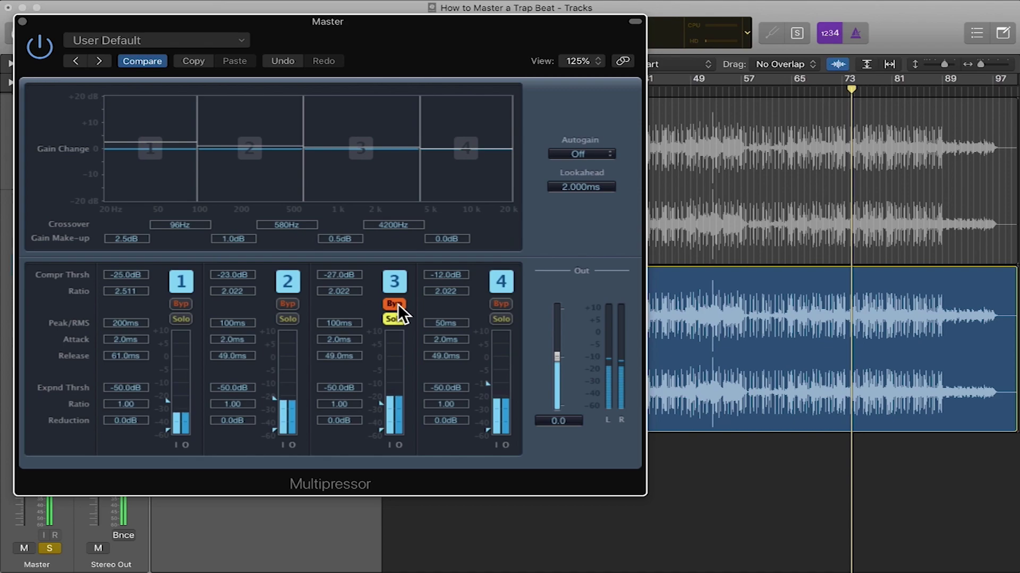
left_click(395, 304)
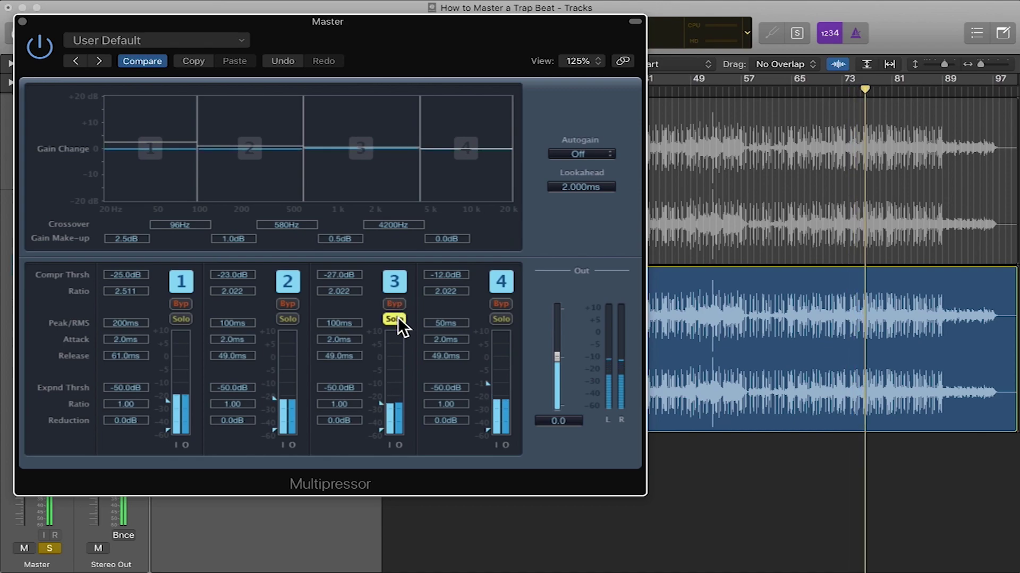
Step: Solo band 4 to set its compression threshold to -29 dB and gain make-up to 0.5 dB, and unsolo it to hear all bands
left_click(500, 319)
left_click(397, 318)
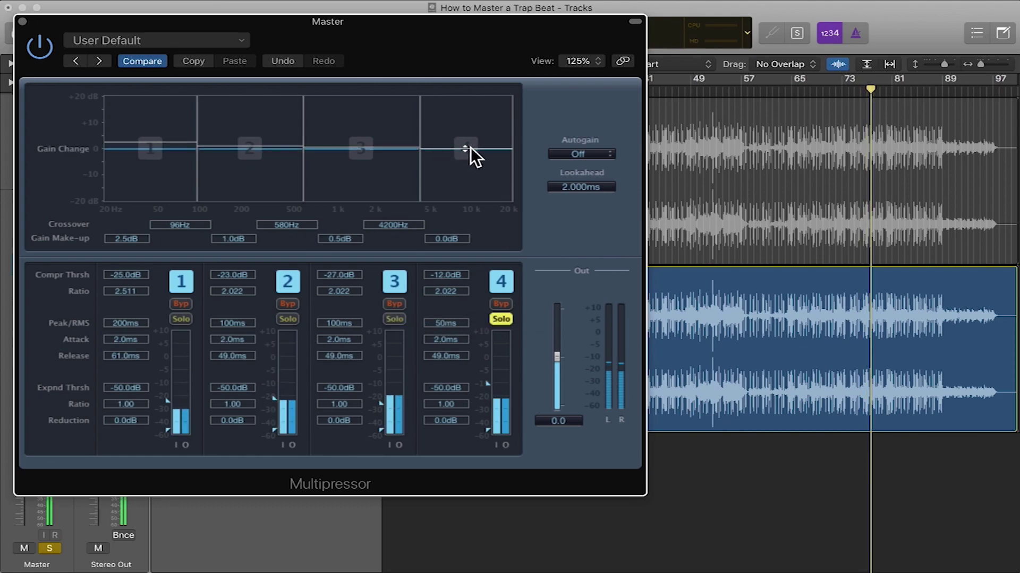
left_click_drag(489, 384, 489, 409)
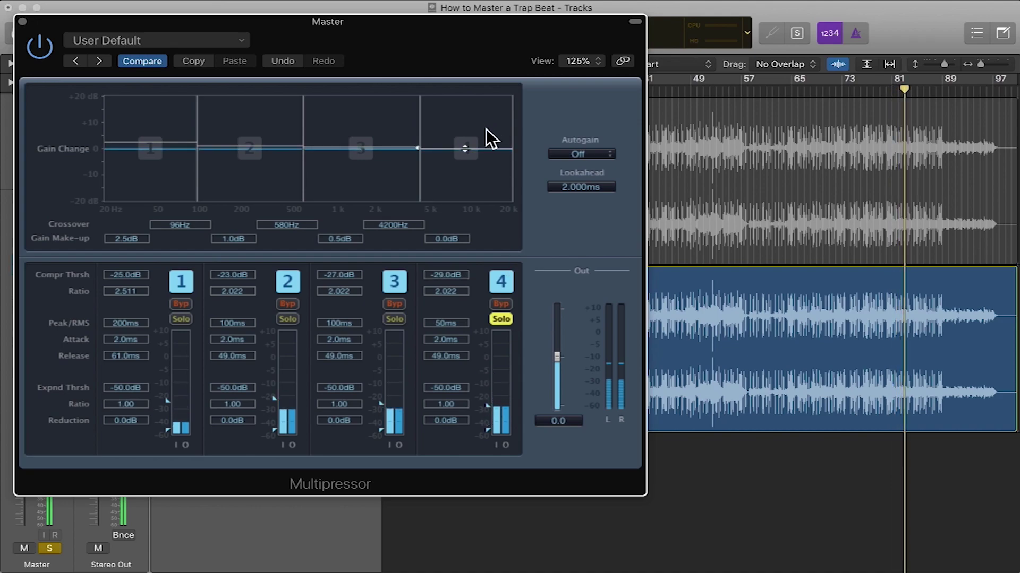
left_click_drag(485, 144, 484, 142)
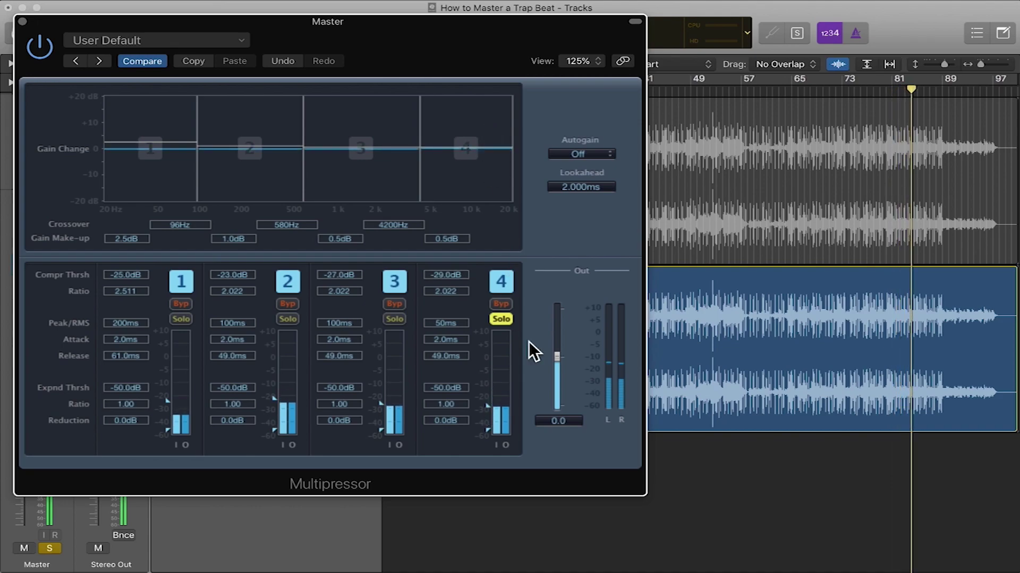
left_click(509, 320)
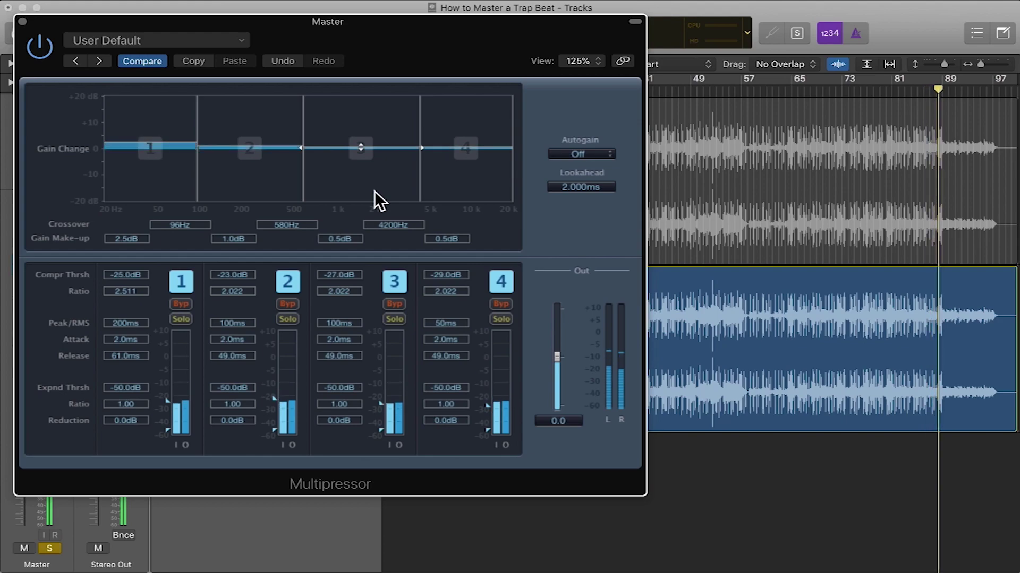
Step: Stop playback, close the Multipressor and solo the Original track instead of the Master track
key("space")
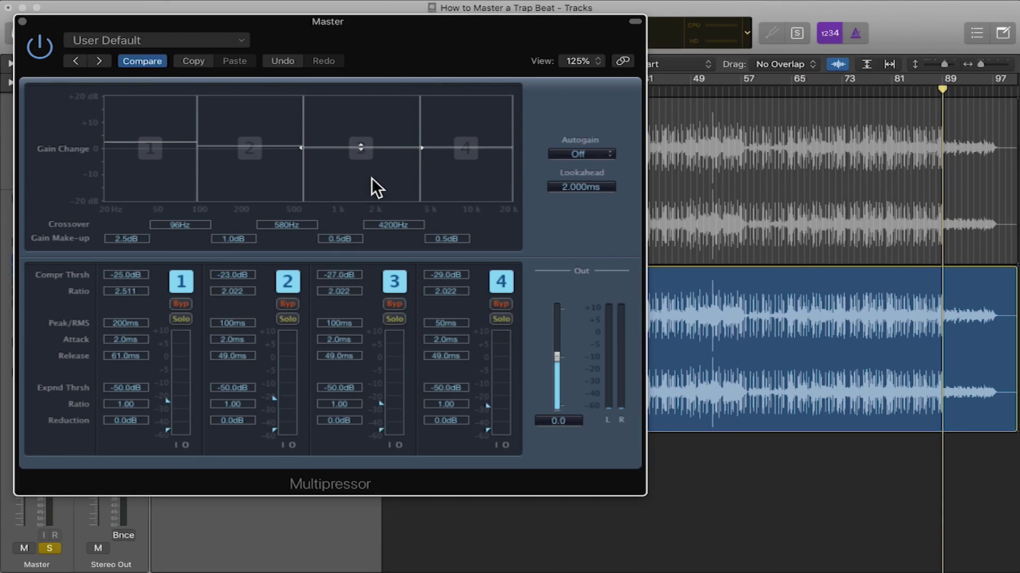
key("super+w")
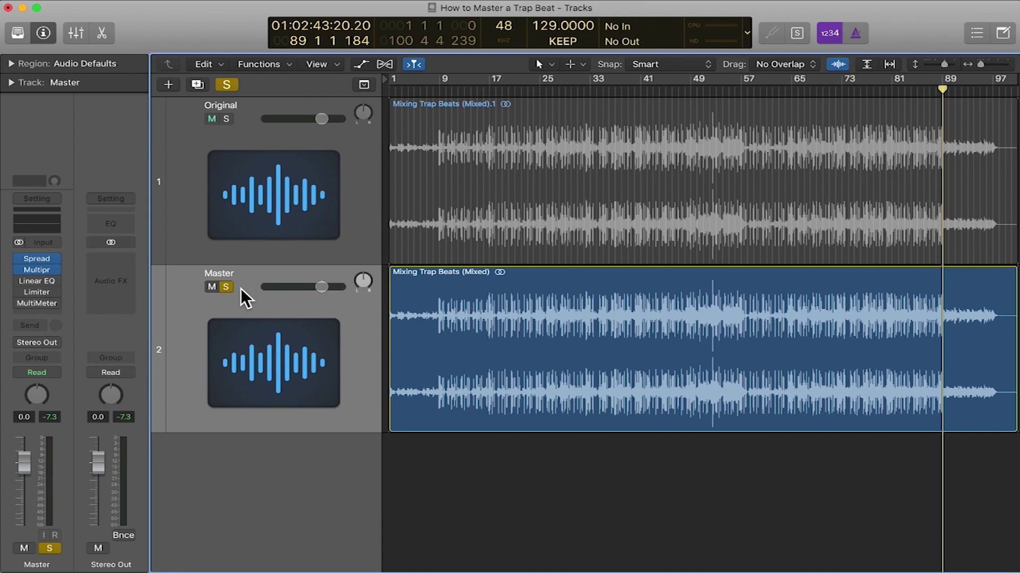
left_click(226, 118)
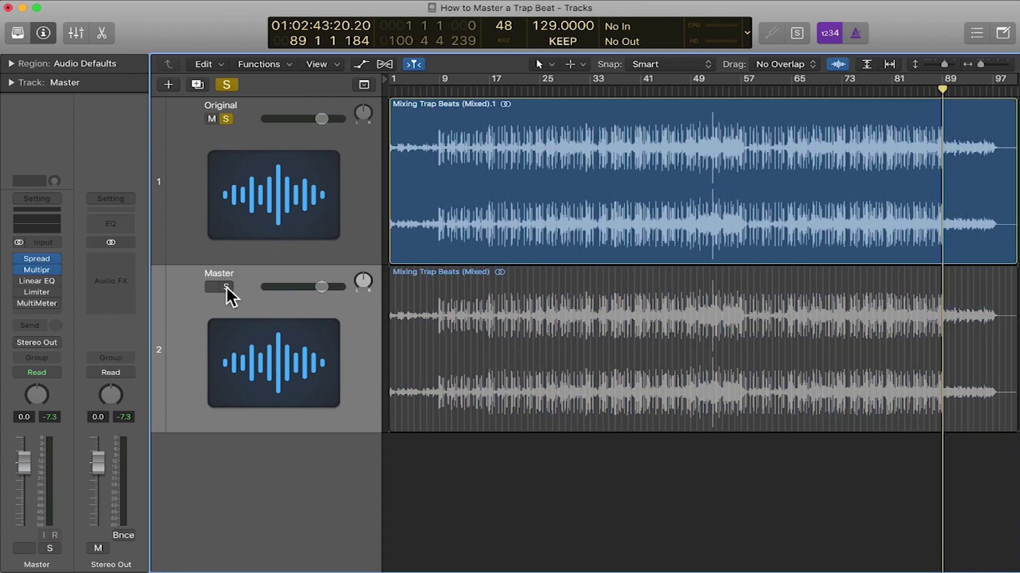
Step: Compare the compressed Master track with the Original by playing from about bar 26 and switching solo between them, ending on Master
left_click(226, 288)
left_click(546, 80)
key("space")
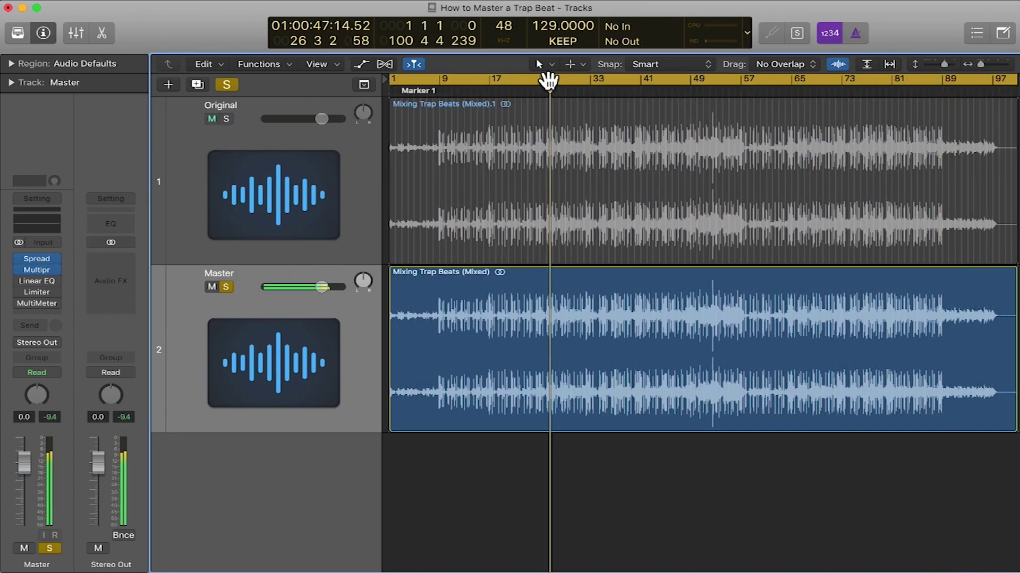
left_click(226, 118)
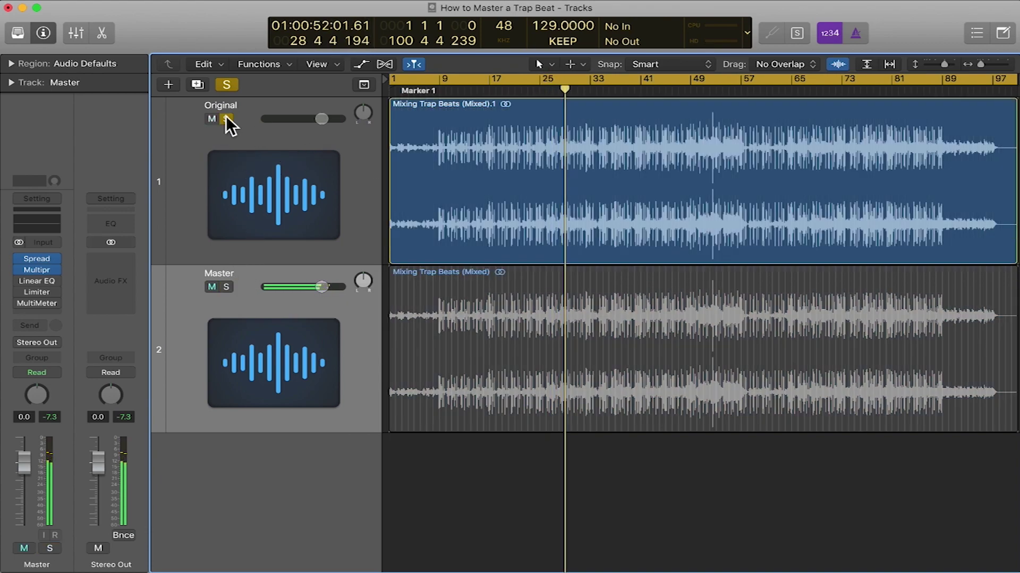
left_click(225, 286)
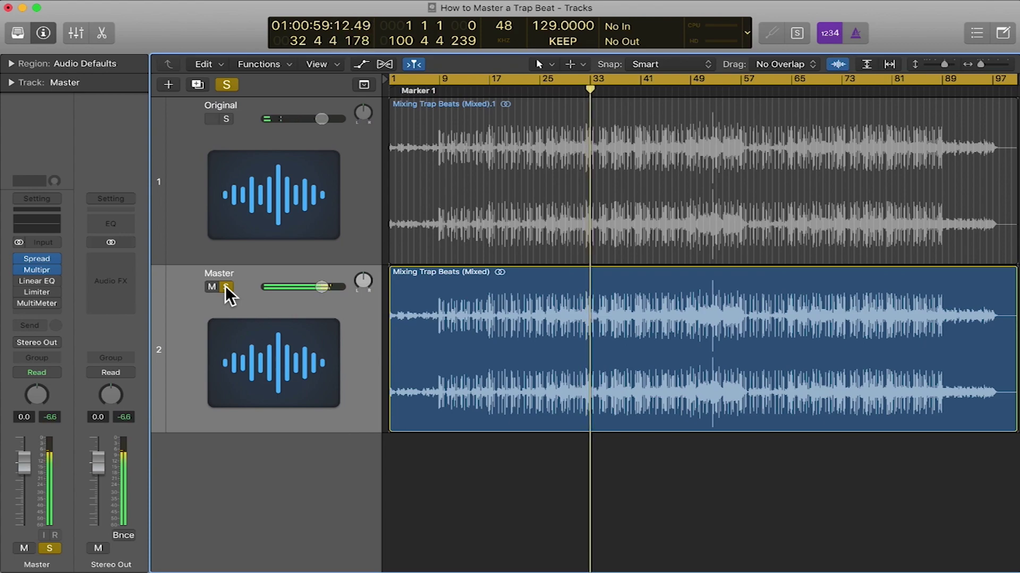
key("space")
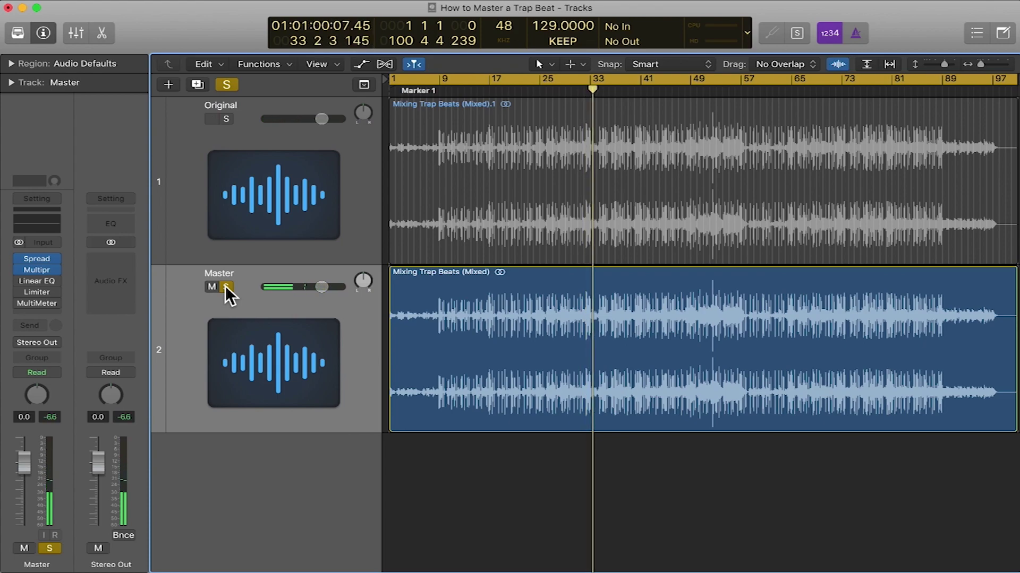
Step: Turn on the Master track's Linear Phase EQ with a 26 Hz low cut and a 17000 Hz high cut, both at 48 dB/Oct
left_click(37, 282)
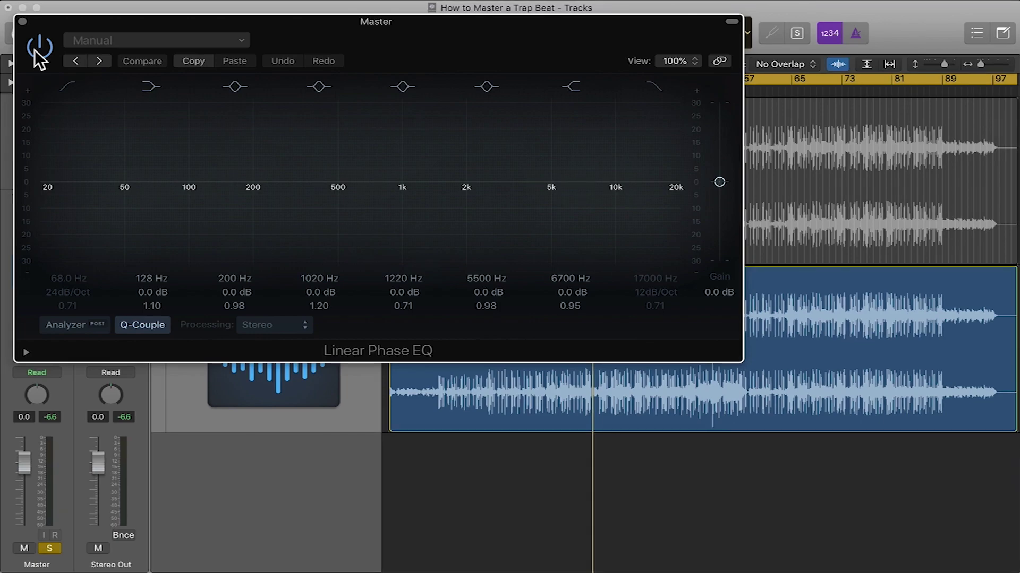
left_click(34, 49)
left_click(65, 87)
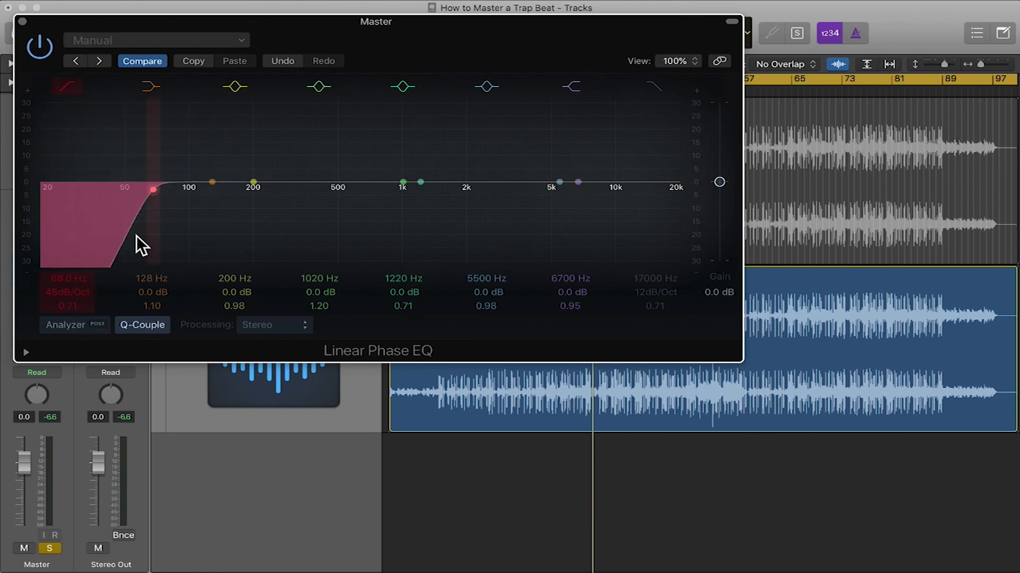
left_click_drag(58, 246, 53, 226)
left_click(653, 86)
left_click_drag(670, 190, 639, 190)
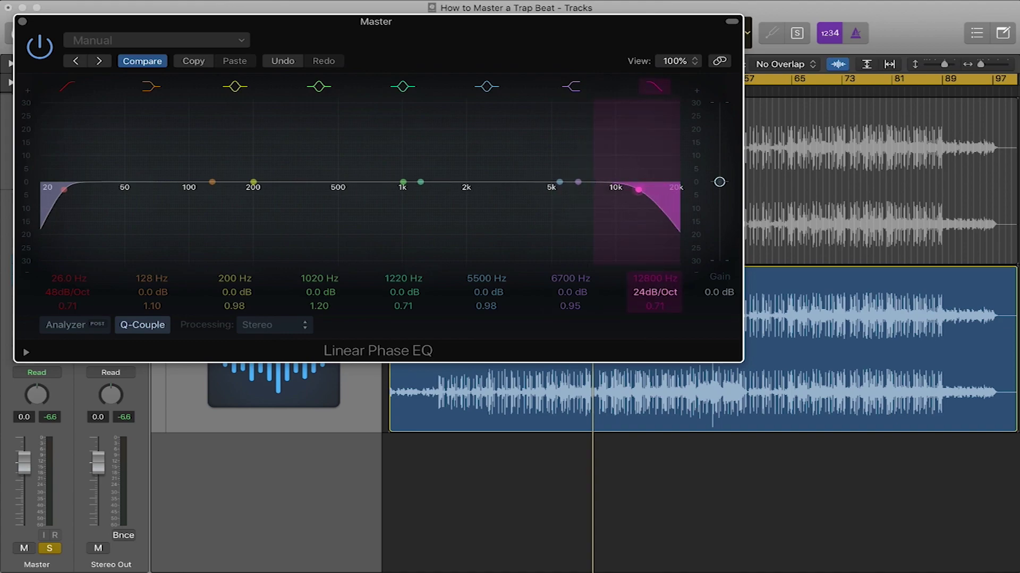
left_click_drag(655, 234, 668, 233)
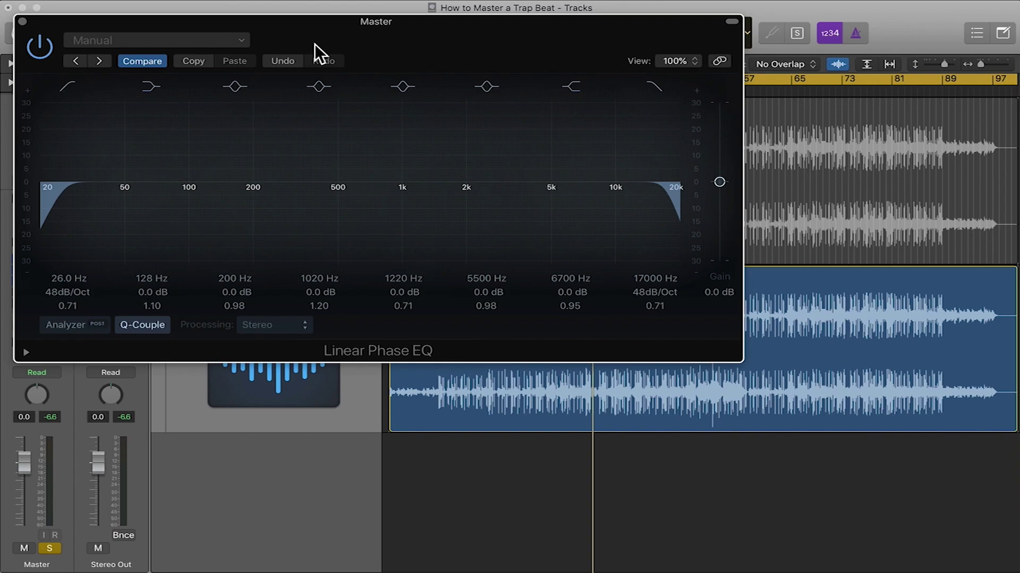
Step: Sweep the fifth EQ band with a boost during playback and settle it at 1120 Hz, -1.4 dB and a Q of 0.88
left_click_drag(397, 151, 293, 108)
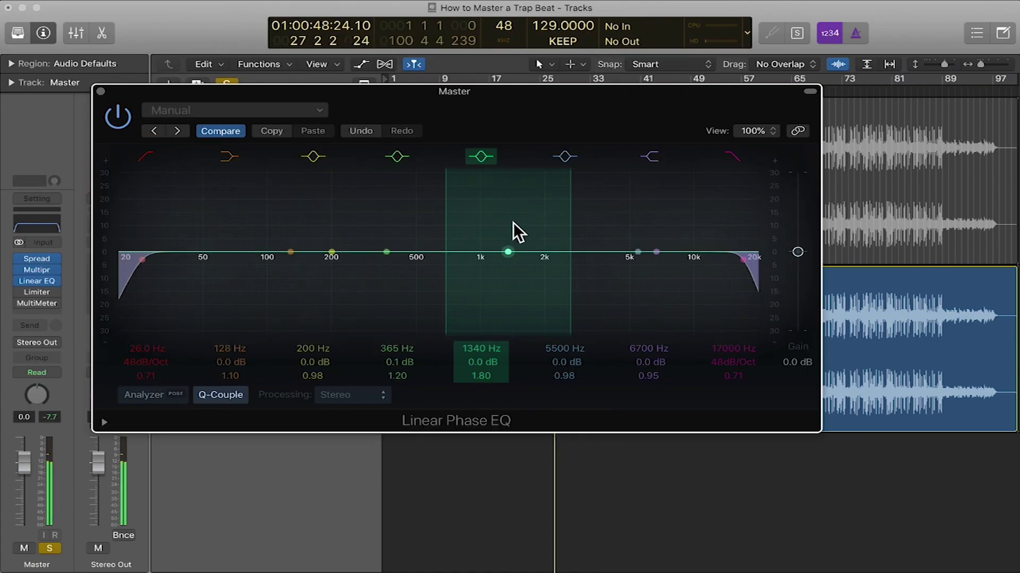
left_click_drag(512, 225, 513, 210)
left_click_drag(557, 237, 522, 212)
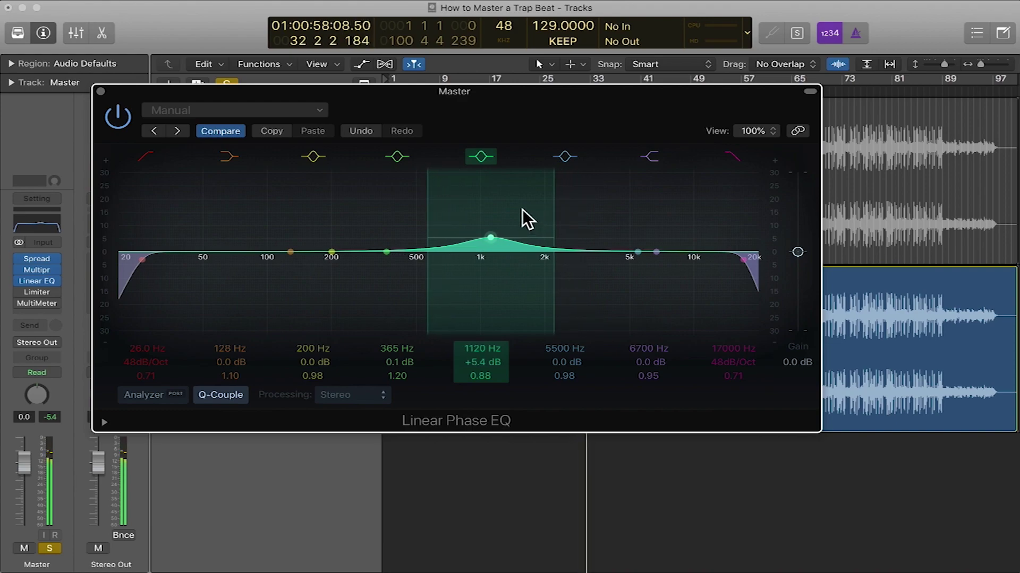
left_click_drag(521, 209, 514, 235)
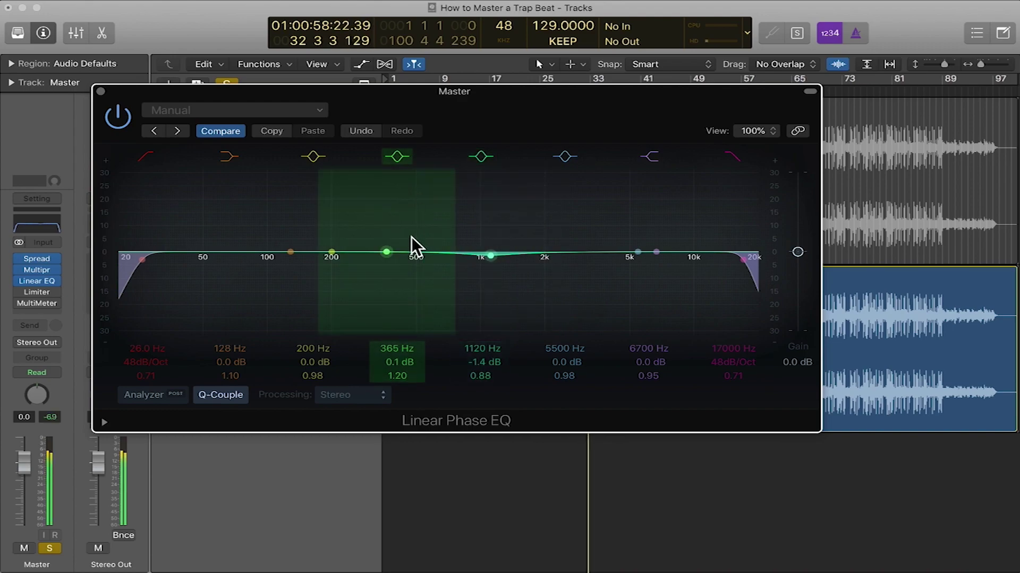
Step: Sweep the fourth EQ band with a boost and settle it at 148 Hz, -1.9 dB and a Q of 0.88
left_click_drag(390, 263, 339, 240)
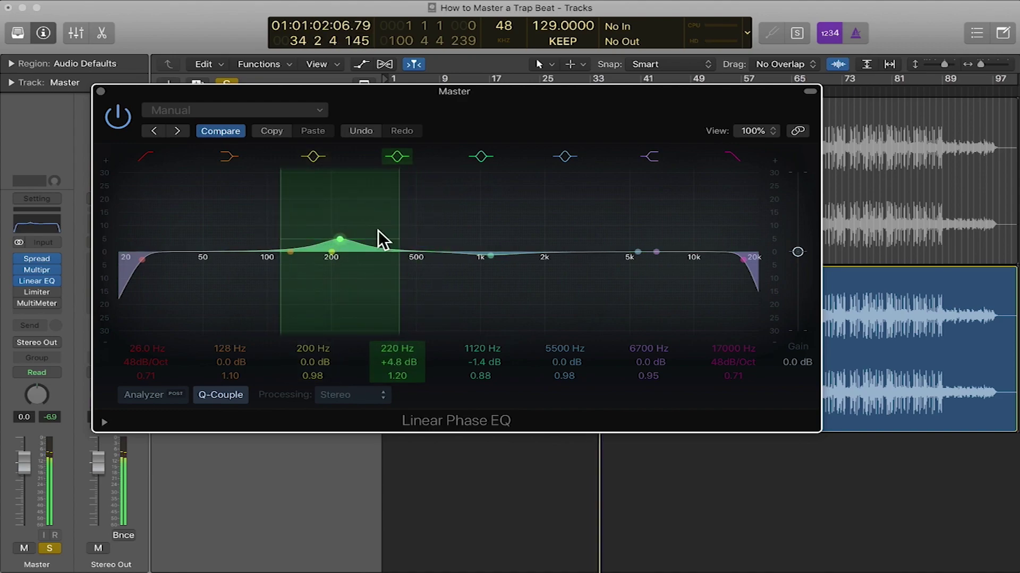
left_click_drag(371, 221, 330, 197)
left_click_drag(331, 197, 366, 248)
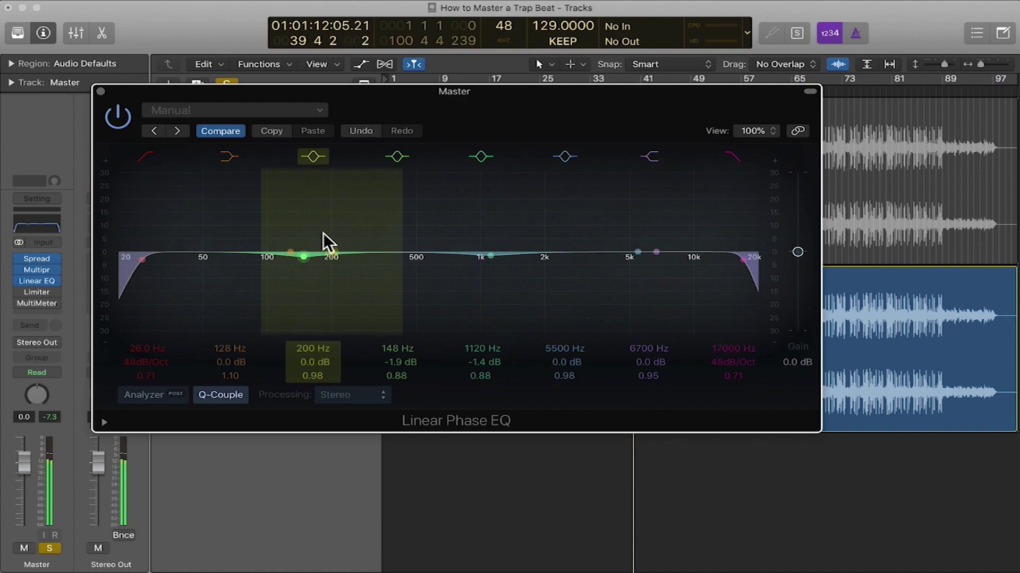
Step: Compare the Linear Phase EQ against bypass, close its window and, with playback stopped, reset the peak level displays
left_click(114, 113)
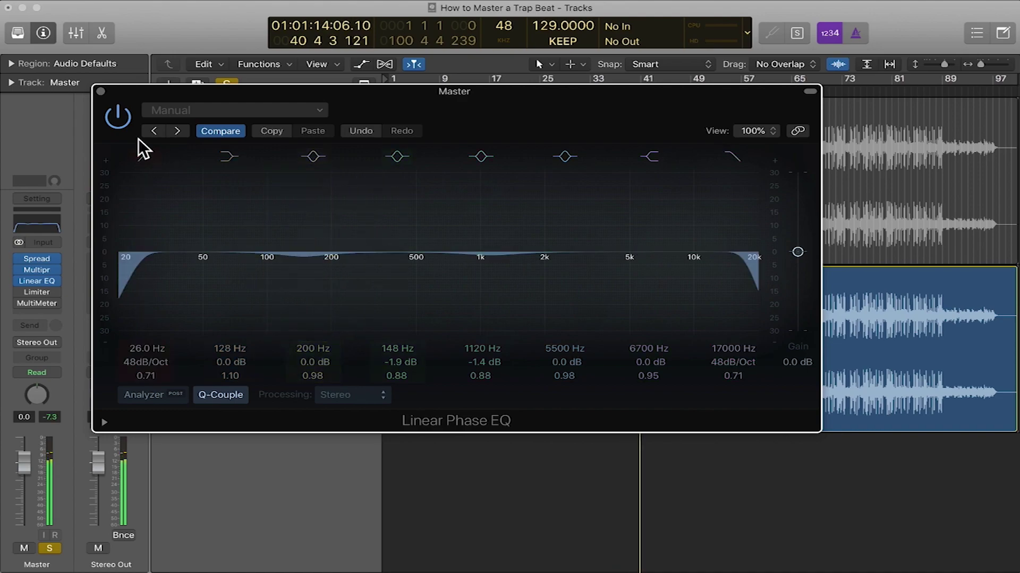
left_click(101, 91)
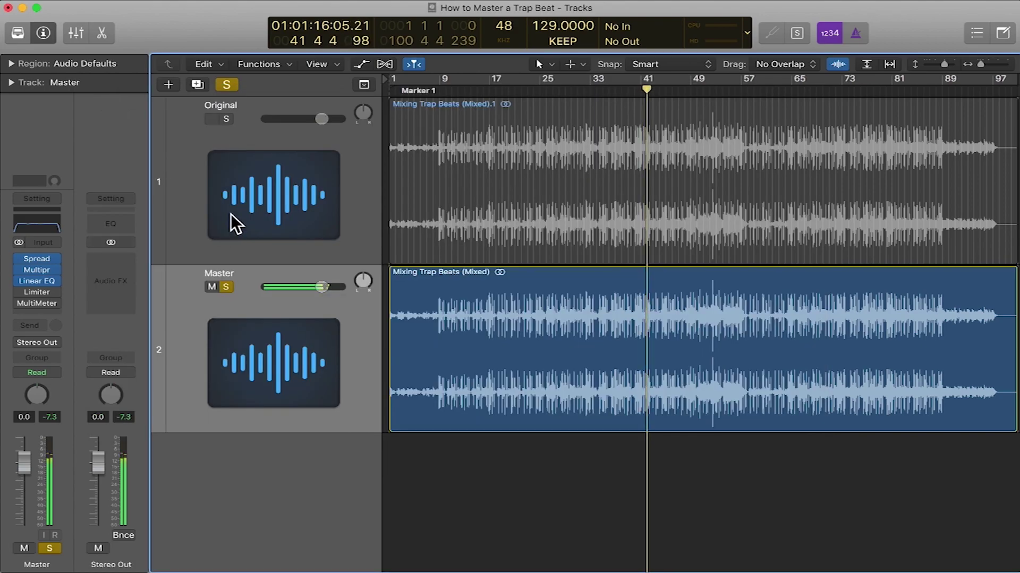
mouse_move(21, 289)
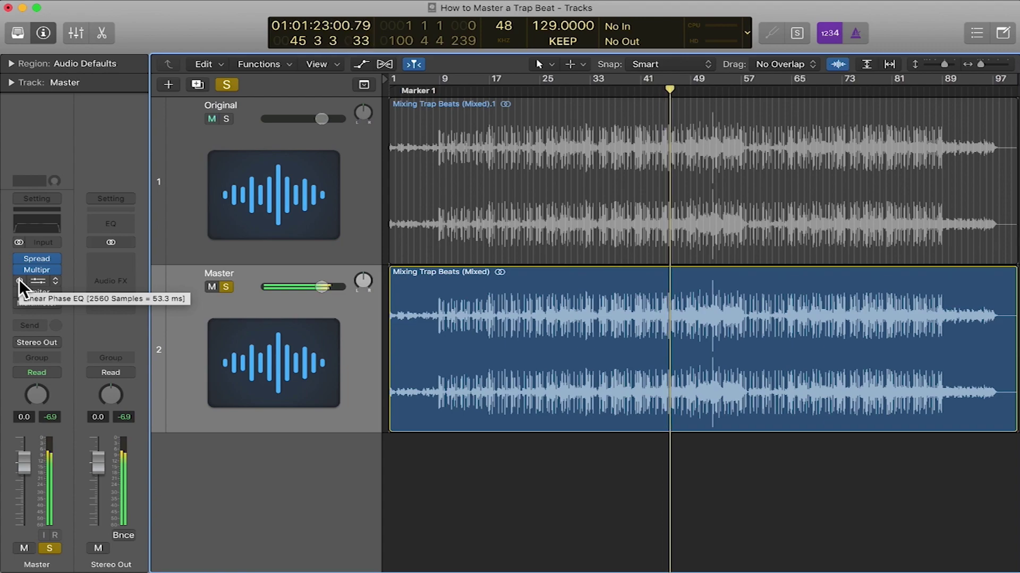
left_click(19, 280)
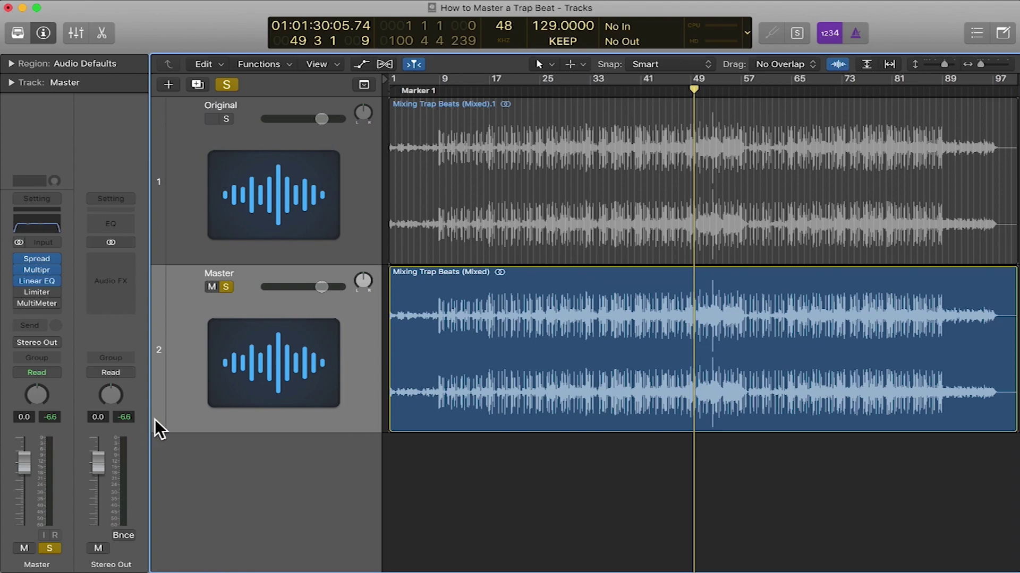
left_click(124, 418)
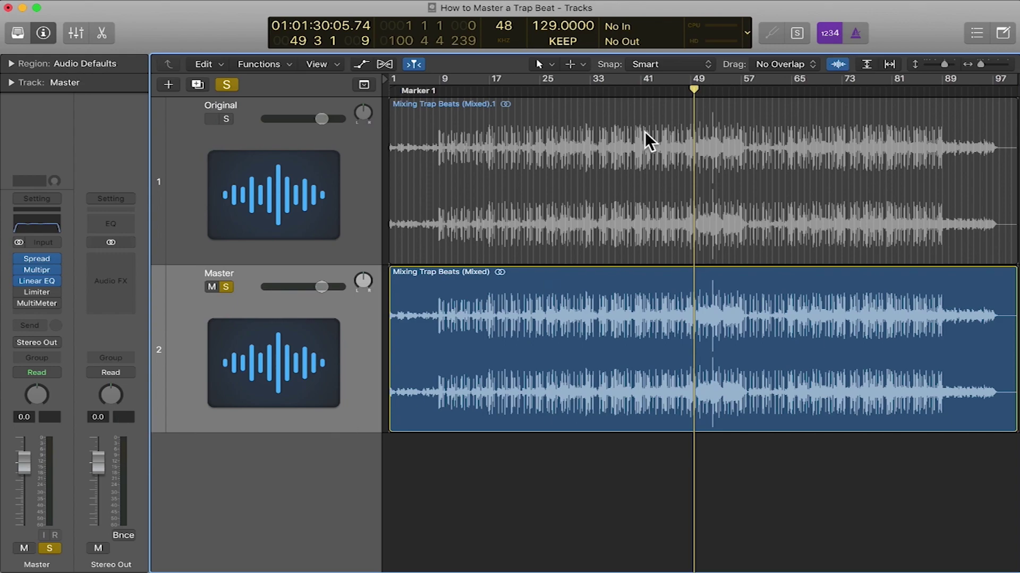
Step: Turn on the Master track's Limiter and raise its gain to +10.0 dB during playback, closing its window when done
left_click(37, 292)
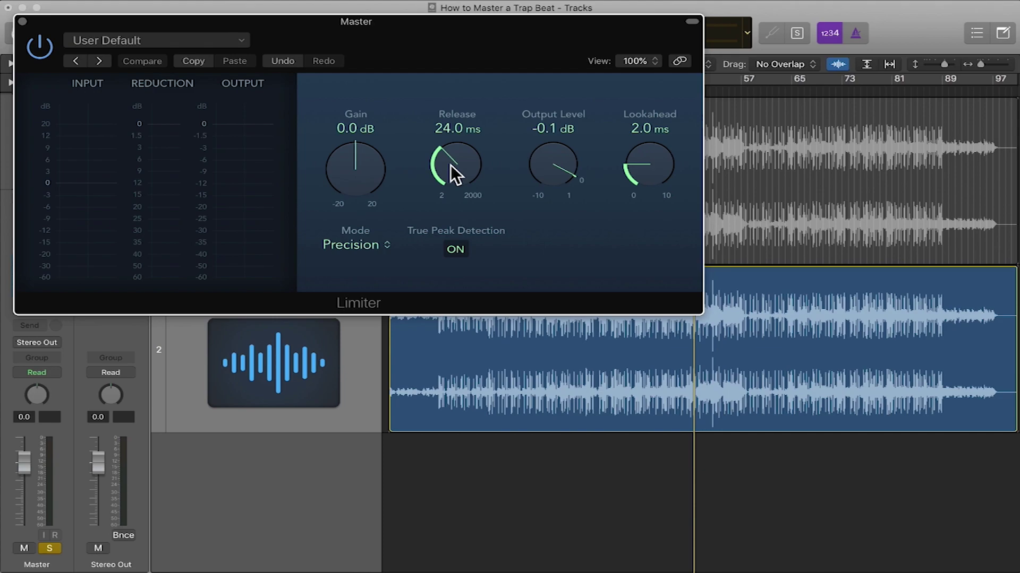
key("space")
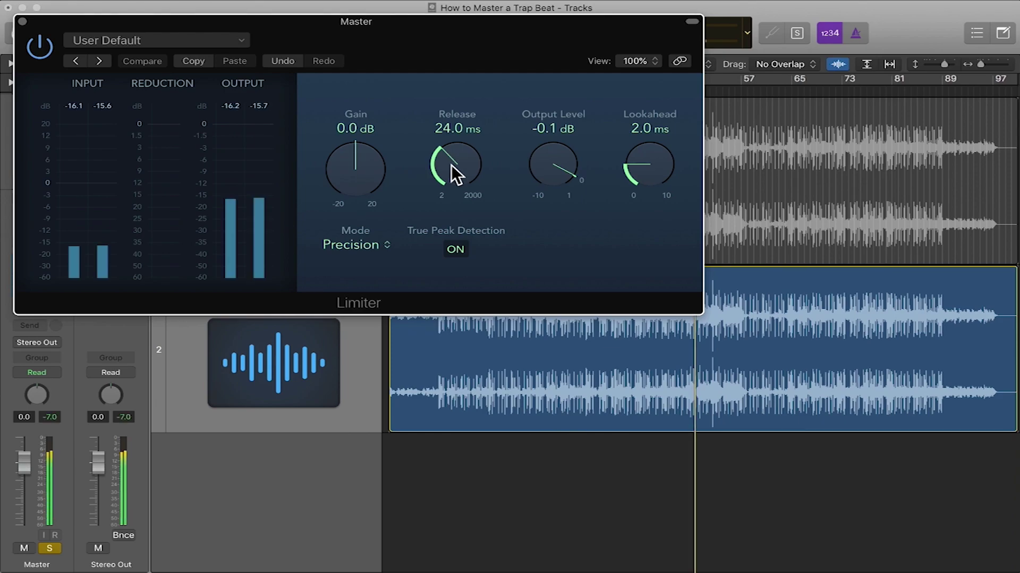
left_click_drag(367, 170, 364, 150)
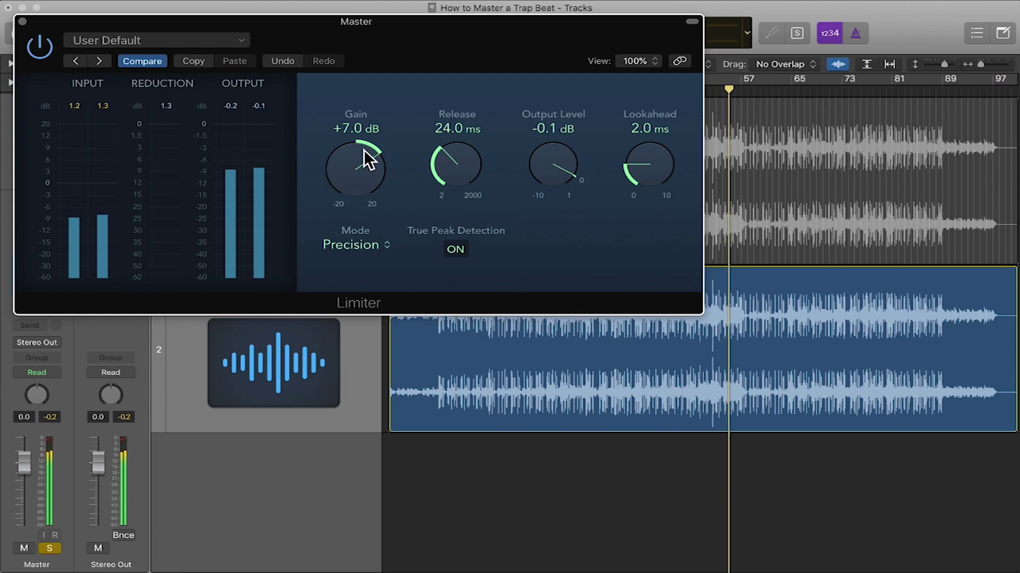
scroll(365, 159, "up", 2)
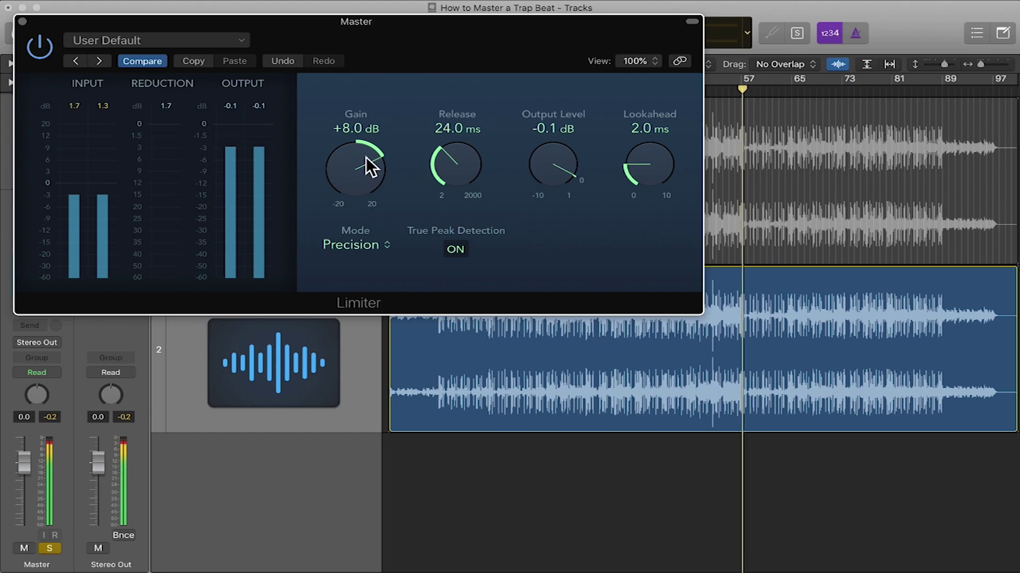
left_click_drag(364, 183, 364, 171)
scroll(364, 170, "up", 1)
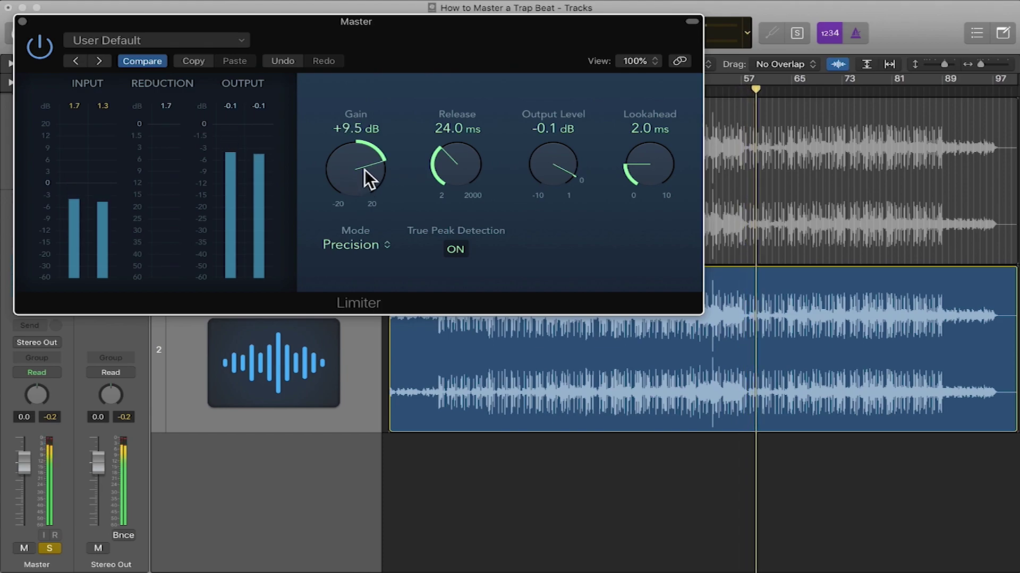
scroll(364, 167, "up", 1)
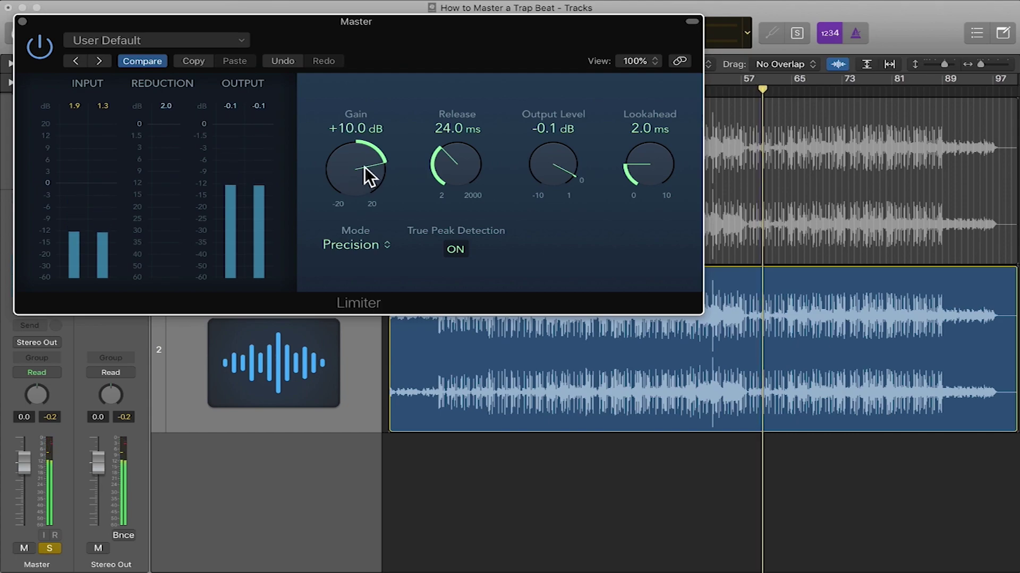
left_click(22, 21)
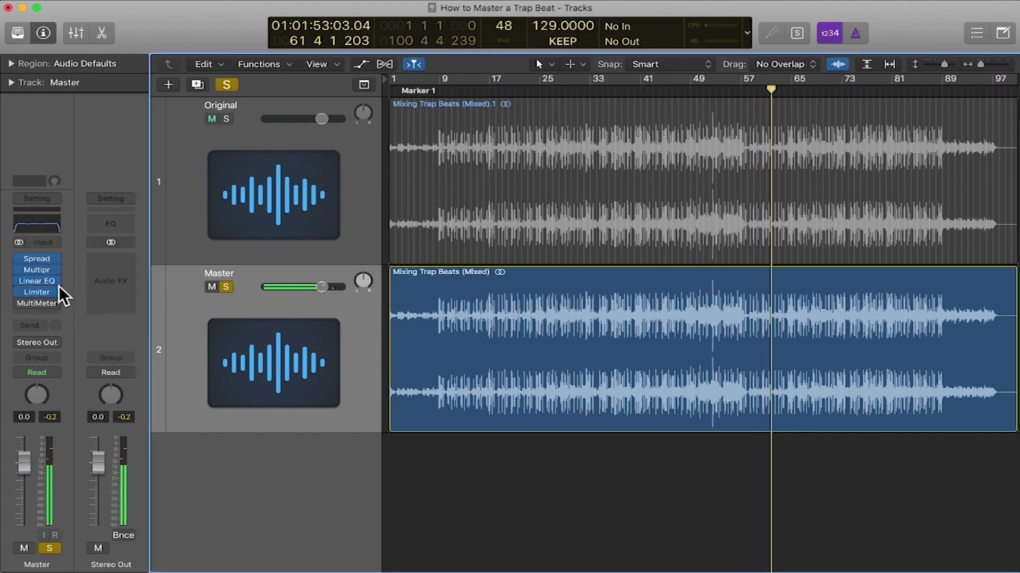
Step: Lower the Multipressor's band 3 gain make-up to -1.0 dB and recheck the Limiter's gain reduction during playback
left_click(41, 272)
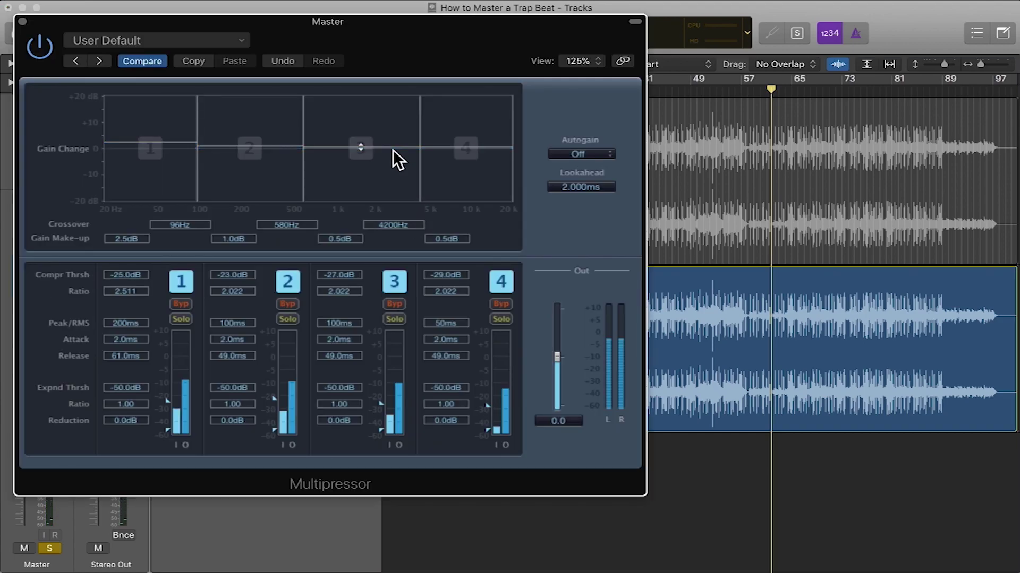
left_click_drag(394, 148, 393, 151)
key("space")
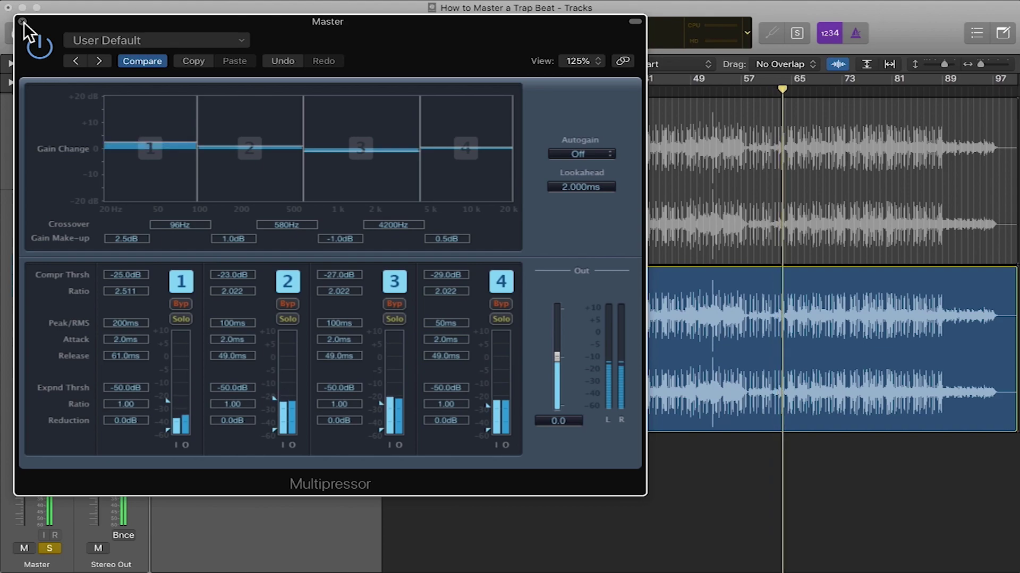
left_click(23, 21)
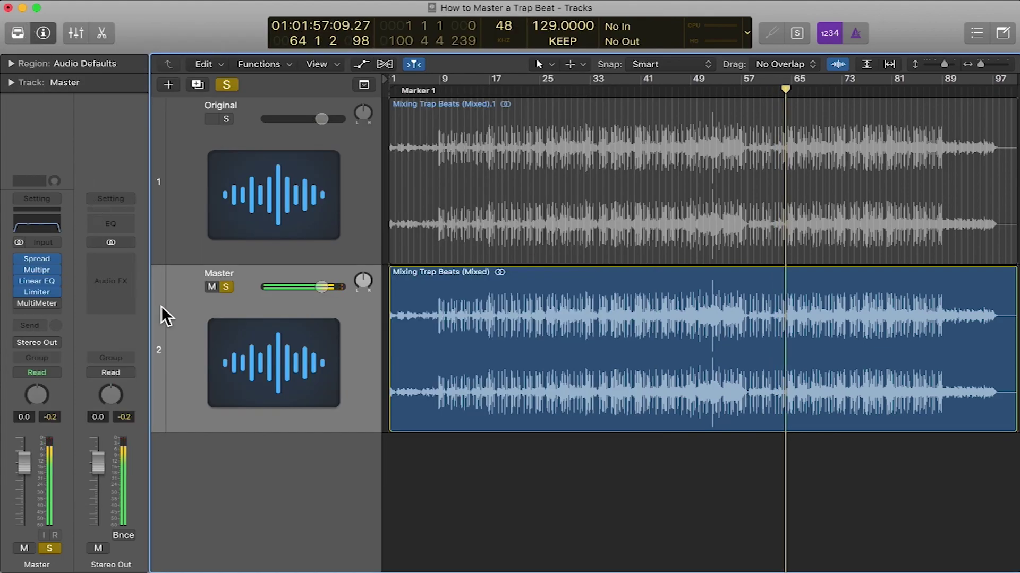
left_click(40, 290)
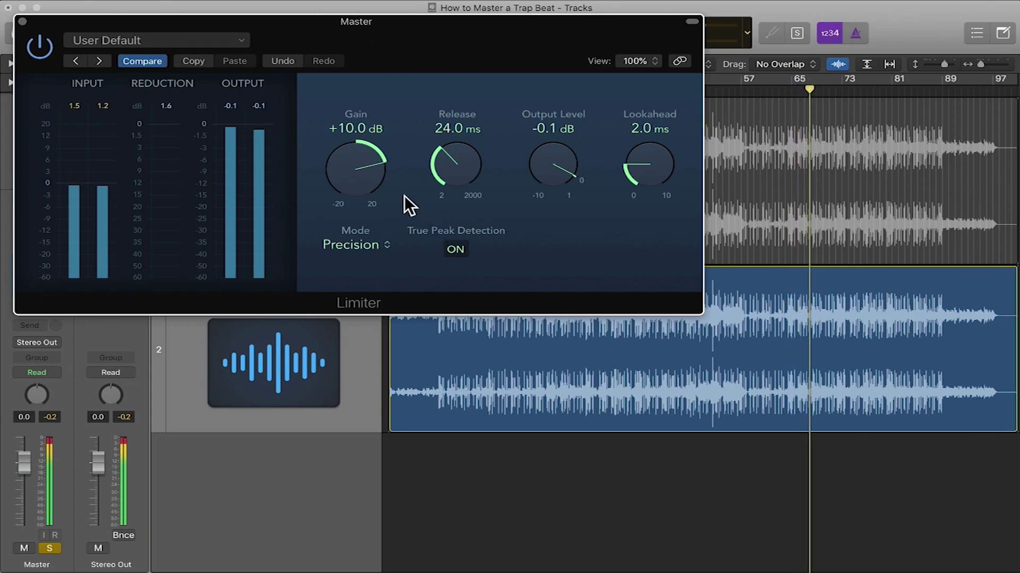
left_click(23, 21)
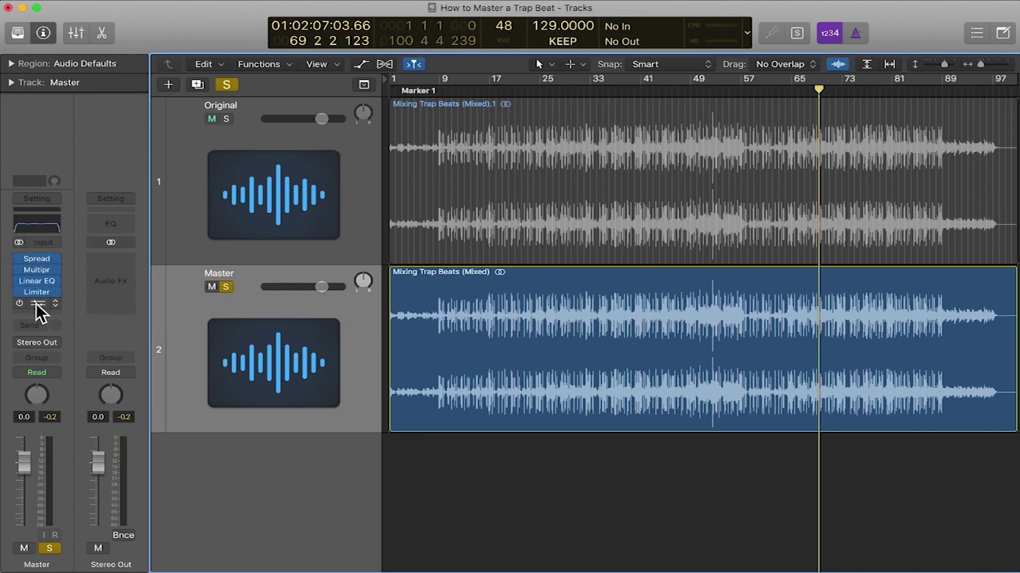
Step: Turn on the MultiMeter and play a section of the Master track to examine its spectrum, LUFS, peak and correlation readings
left_click(36, 304)
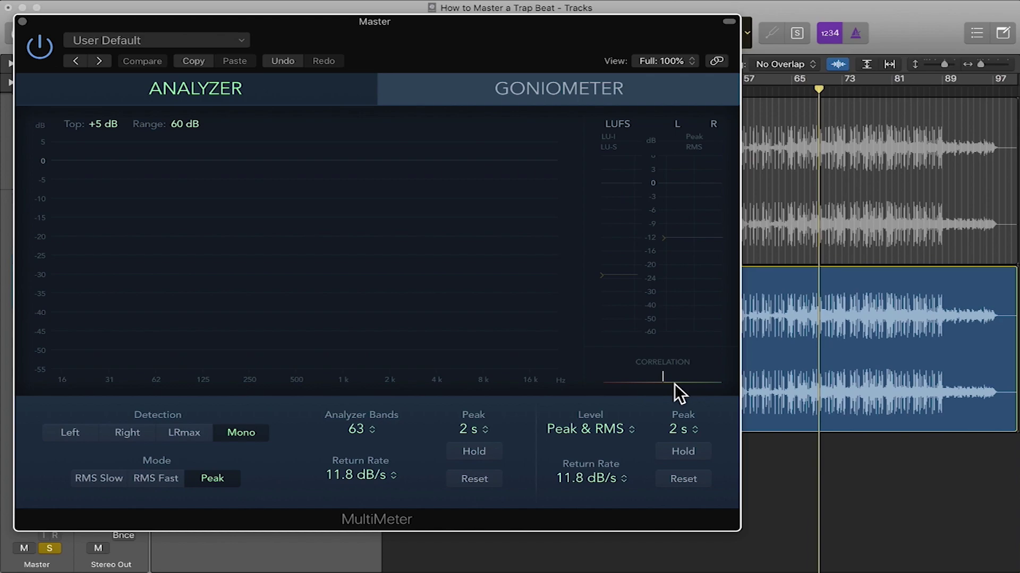
key("space")
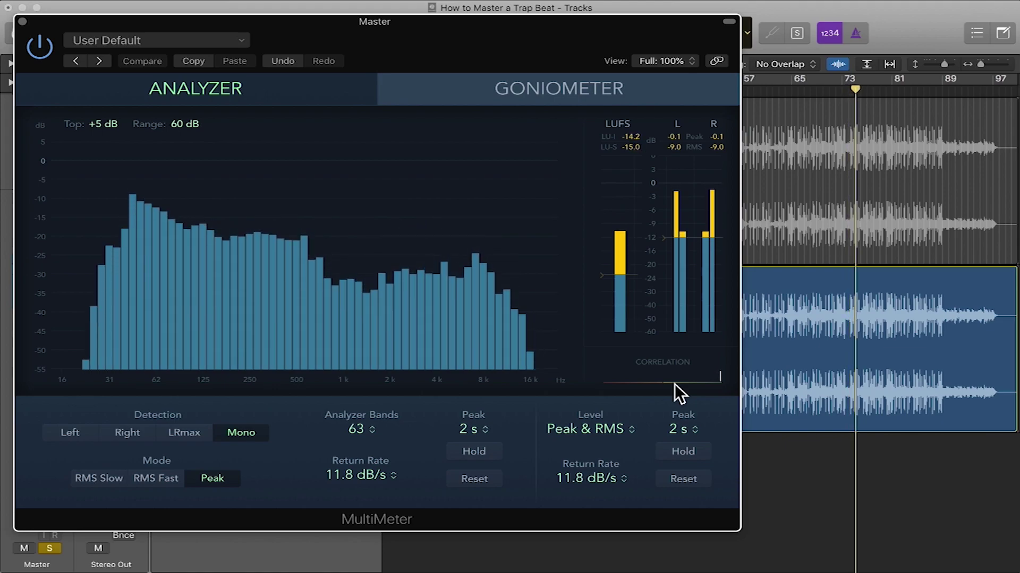
key("space")
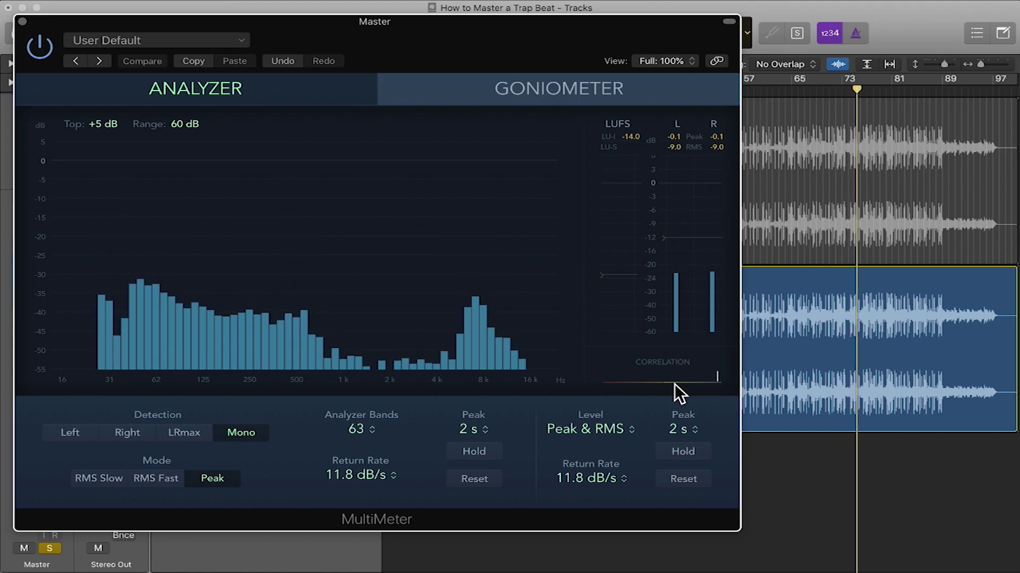